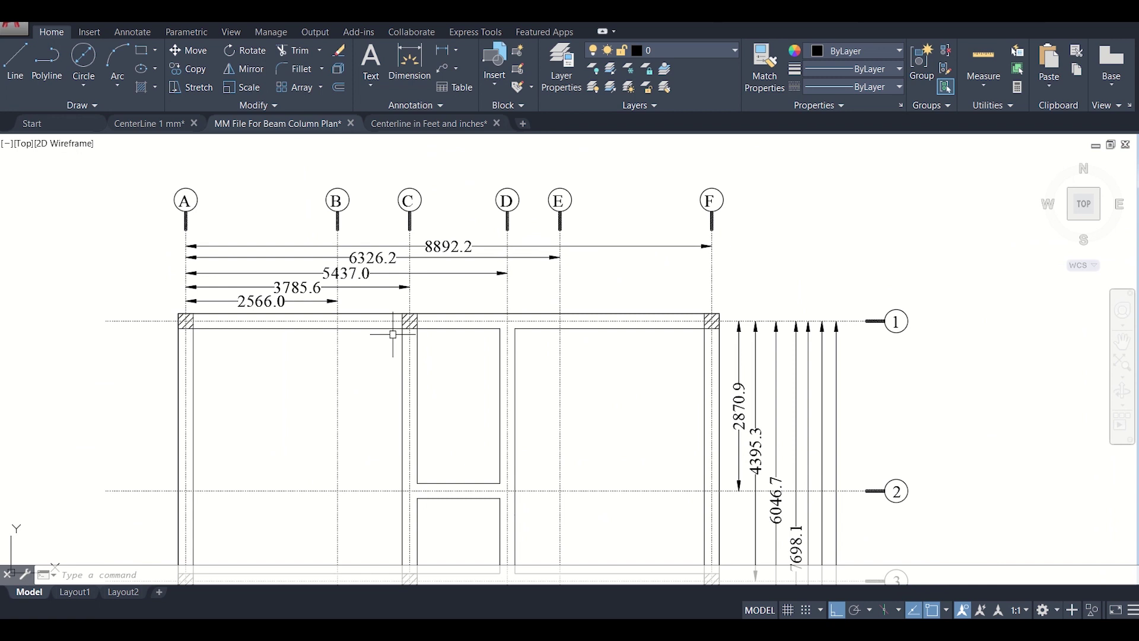
# Examine the beam column plan's lettered and numbered grid bubbles and their dimension lines.
pyautogui.moveTo(406, 369)
pyautogui.mouseDown(button='middle')
pyautogui.moveTo(434, 267)
pyautogui.moveTo(422, 348)
pyautogui.mouseUp(button='middle')
pyautogui.scroll(2, 357, 259)
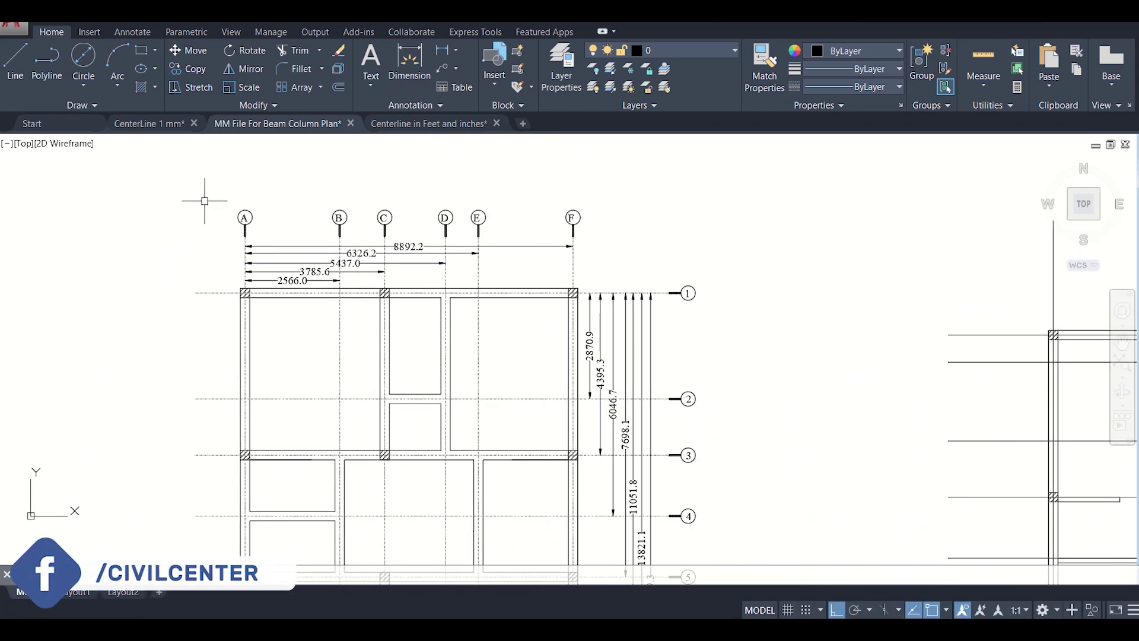
pyautogui.scroll(2, 205, 201)
pyautogui.scroll(-4, 207, 199)
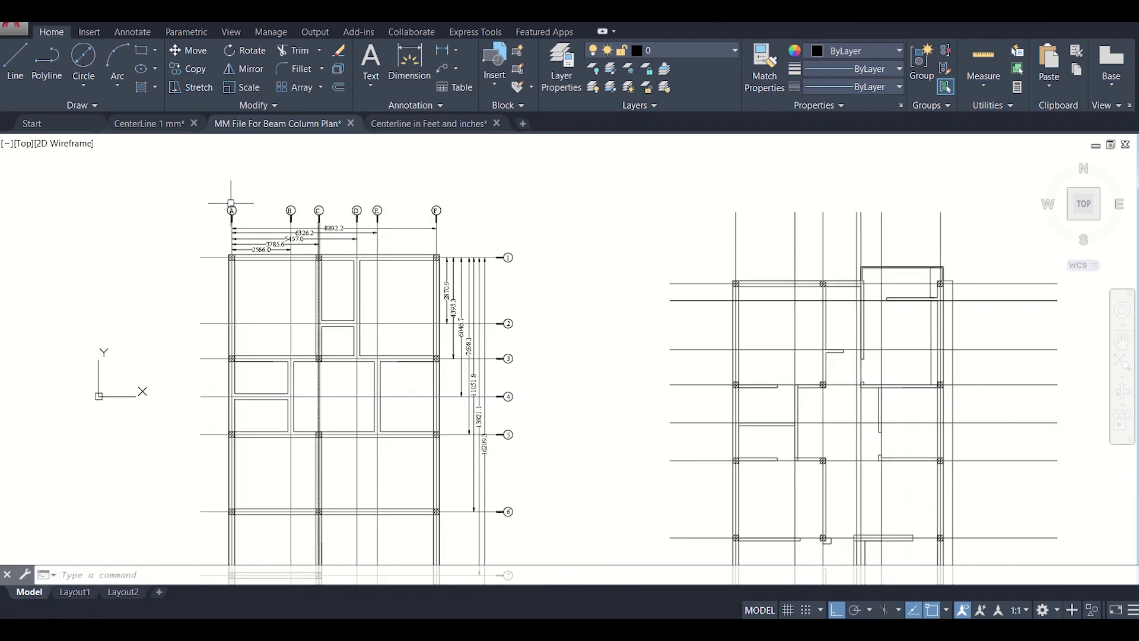
pyautogui.scroll(3, 231, 202)
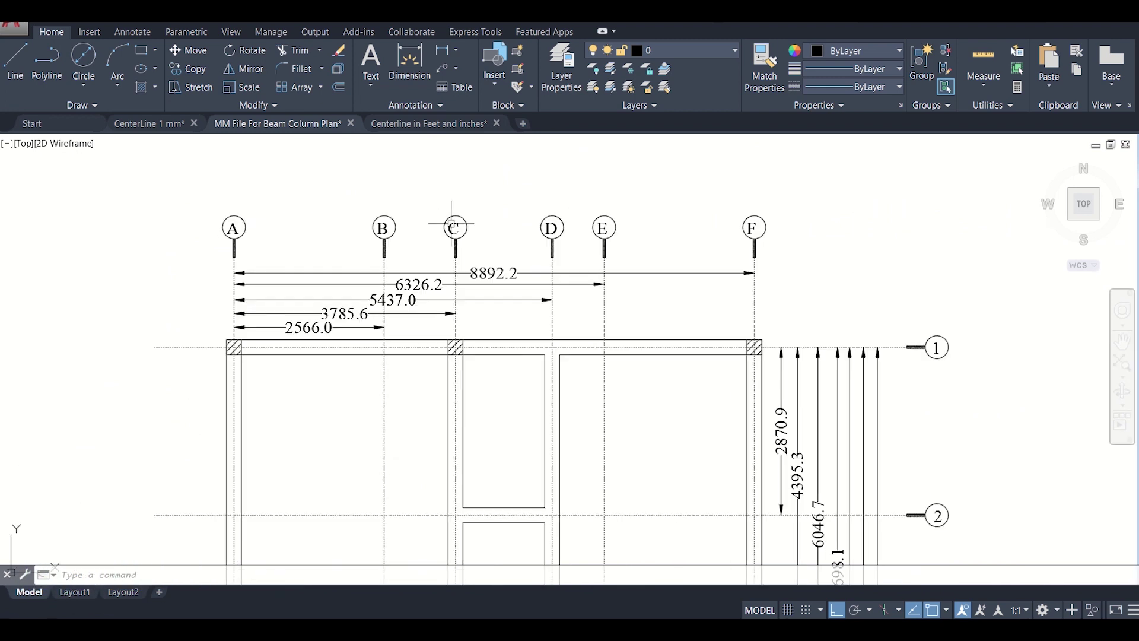
pyautogui.scroll(-3, 452, 224)
pyautogui.moveTo(489, 473)
pyautogui.mouseDown(button='middle')
pyautogui.moveTo(486, 347)
pyautogui.moveTo(497, 395)
pyautogui.mouseUp(button='middle')
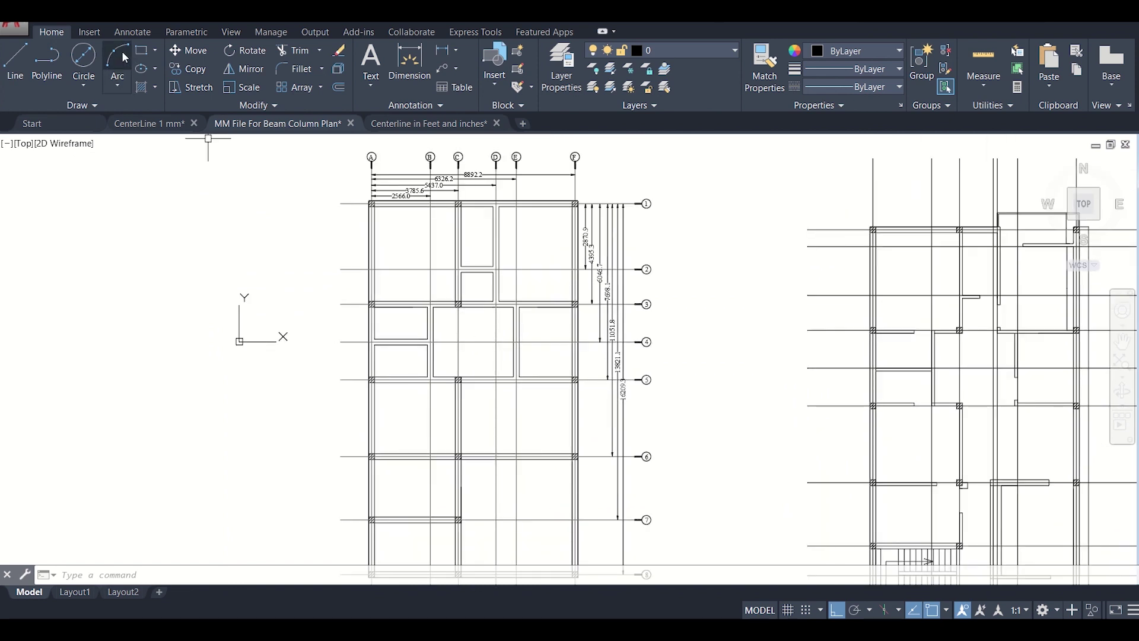
# Draw two connected boundary lines, one vertical left of the plan and one horizontal below it, just beyond the grid line ends.
pyautogui.click(16, 66)
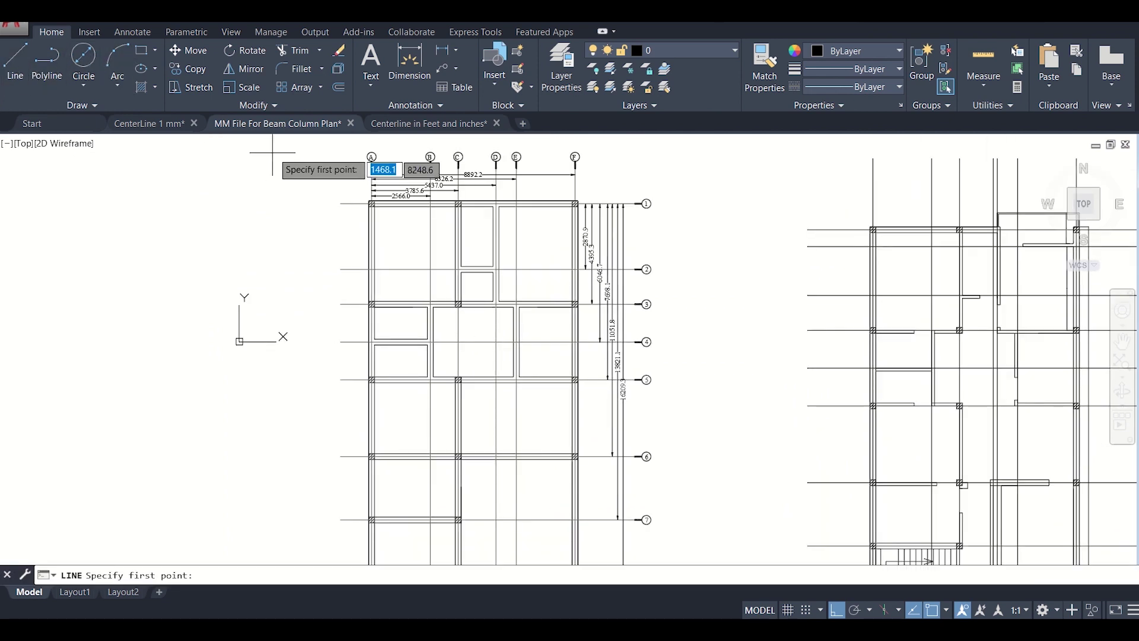
pyautogui.scroll(4, 379, 190)
pyautogui.click(362, 160)
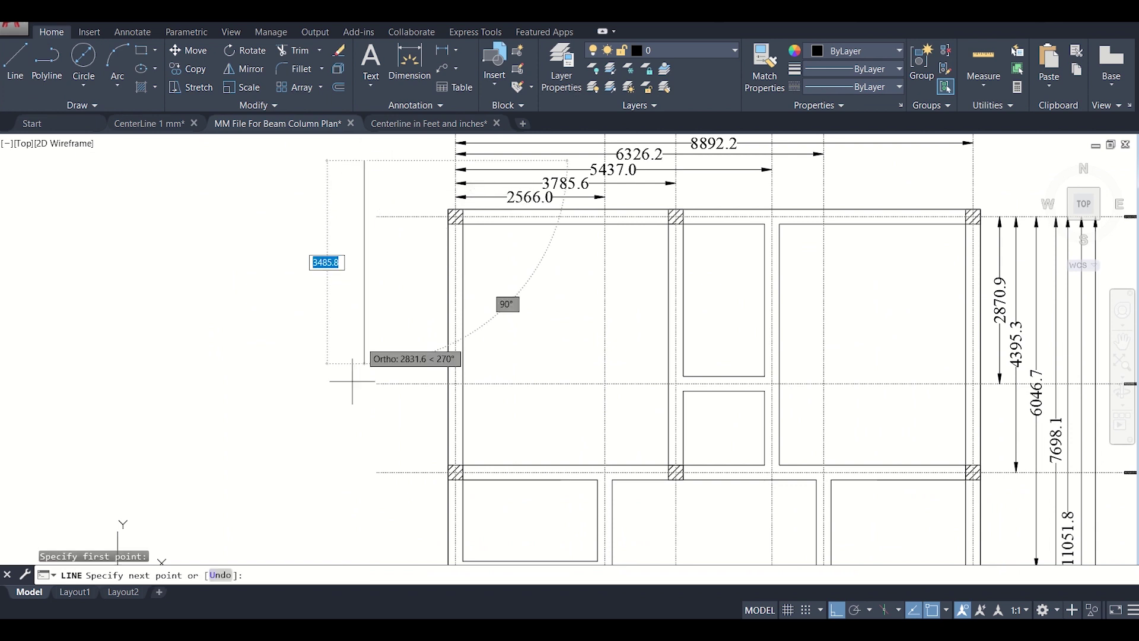
pyautogui.scroll(-4, 336, 514)
pyautogui.moveTo(339, 551); pyautogui.dragTo(355, 220, button='middle')
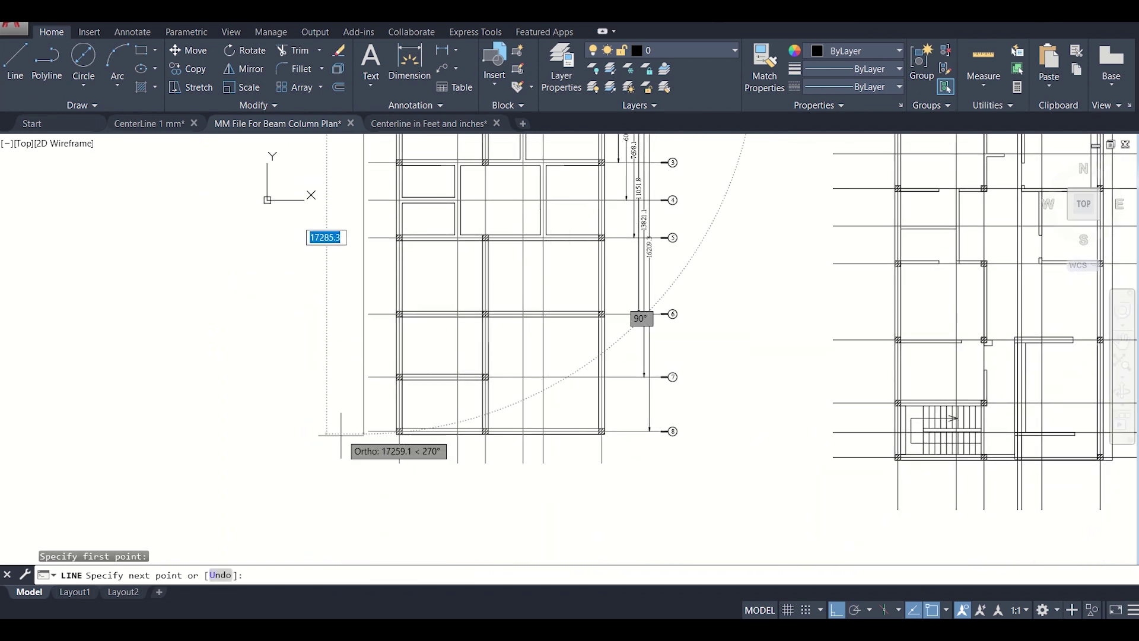
pyautogui.click(363, 467)
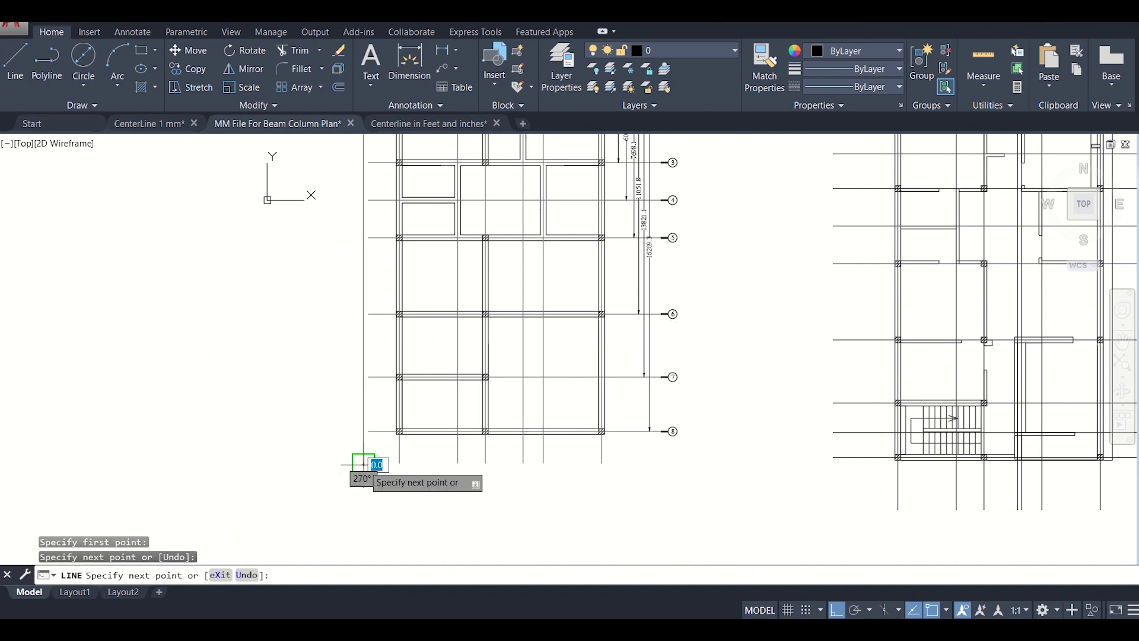
pyautogui.click(637, 473)
pyautogui.press('Escape')
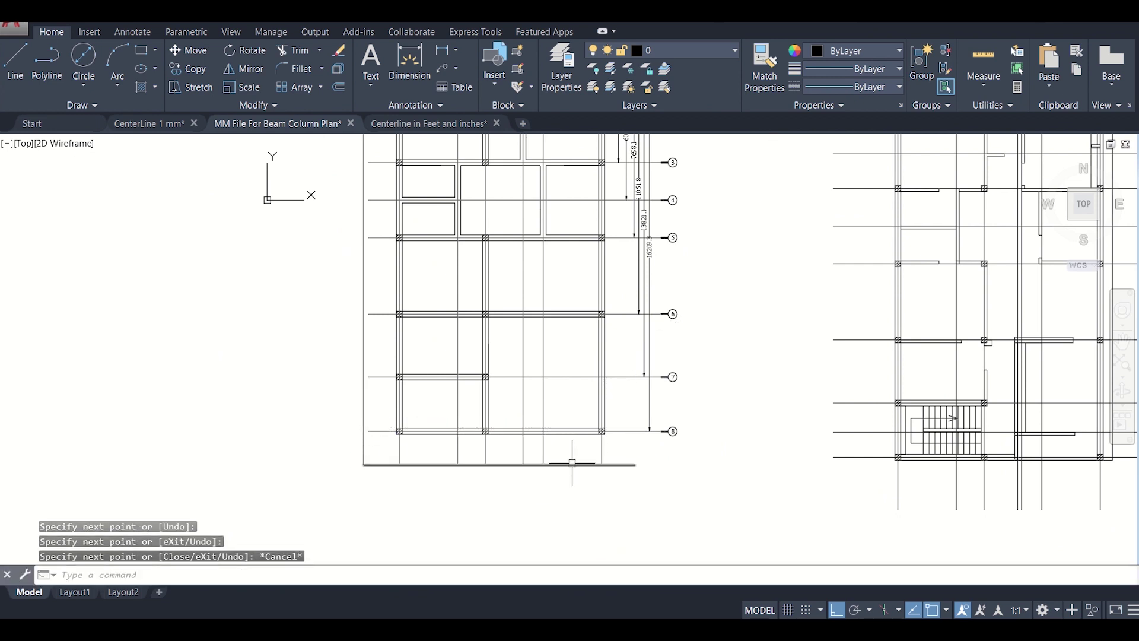
# Extend the lower ends of grid lines A to F and the left ends of grid lines 1 to 8 to the two boundary lines.
pyautogui.click(375, 464)
pyautogui.click(363, 448)
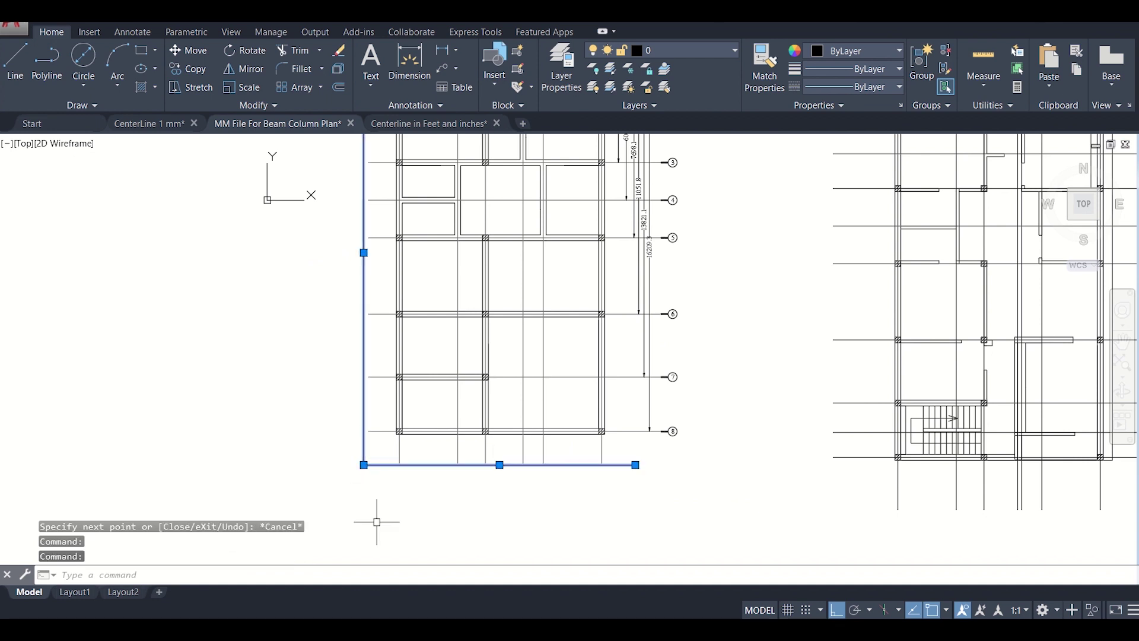
pyautogui.write('X')
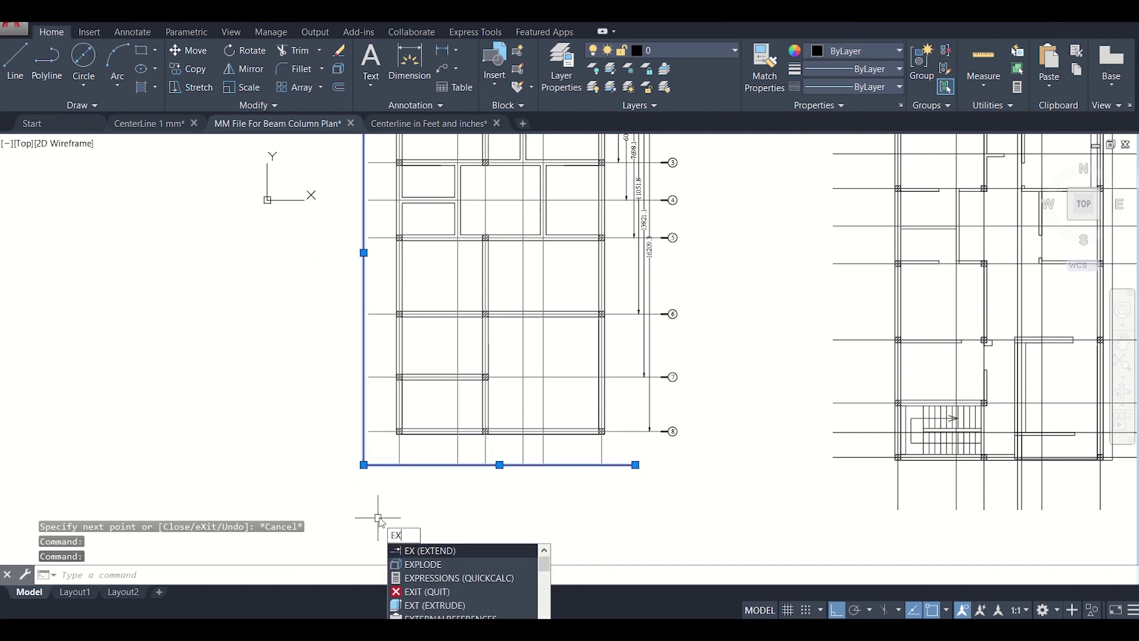
pyautogui.press('Return')
pyautogui.scroll(4, 570, 448)
pyautogui.click(690, 461)
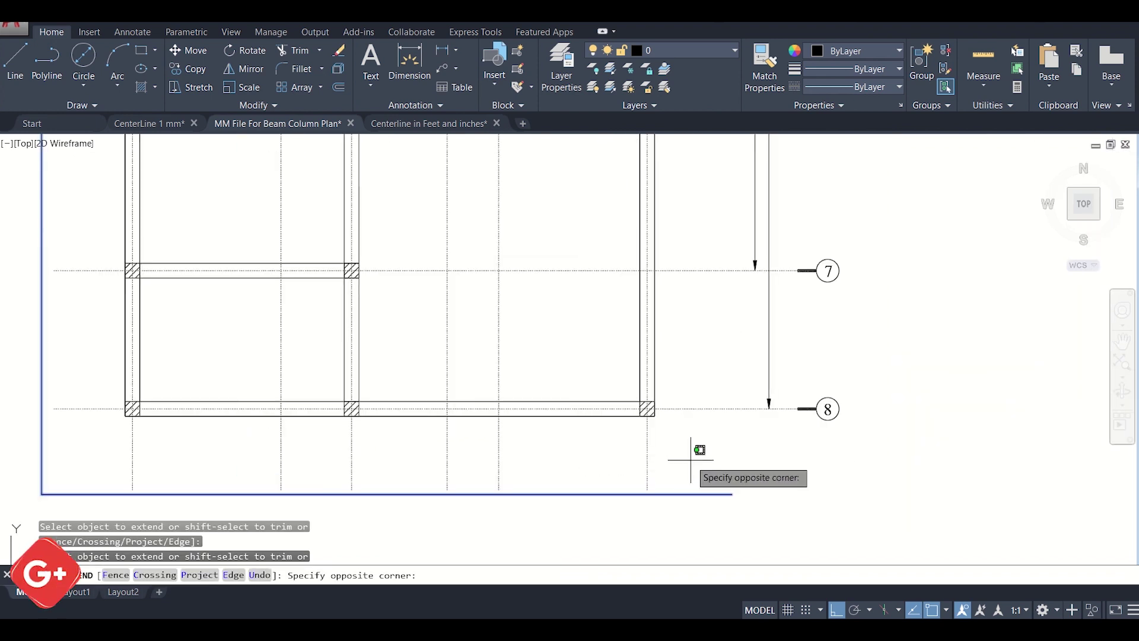
pyautogui.click(80, 461)
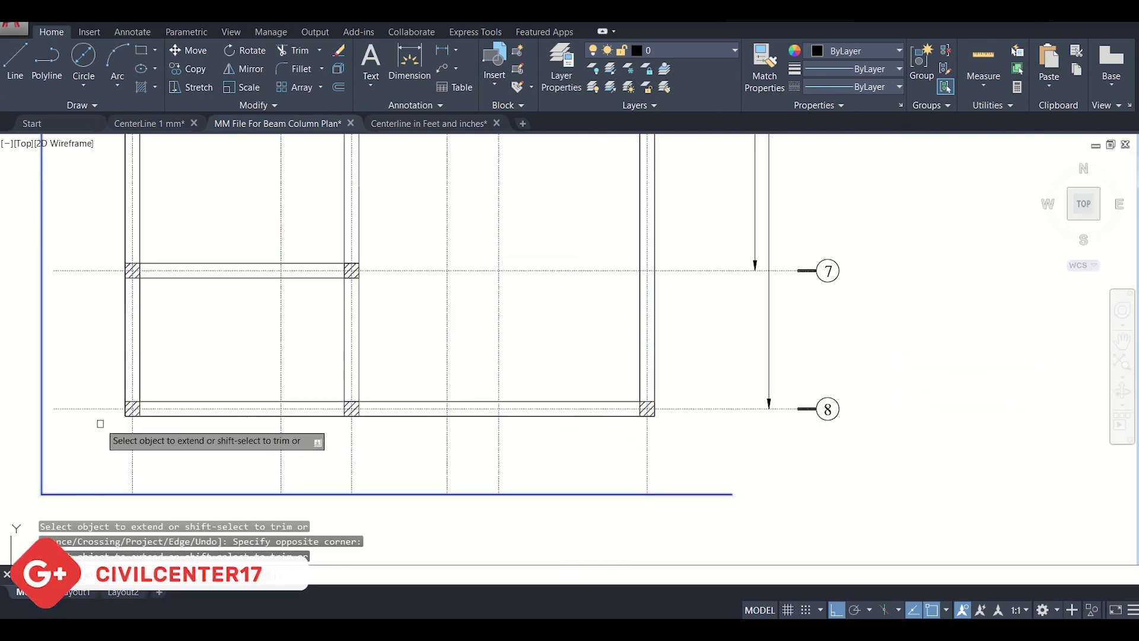
pyautogui.click(94, 445)
pyautogui.scroll(-6, 94, 360)
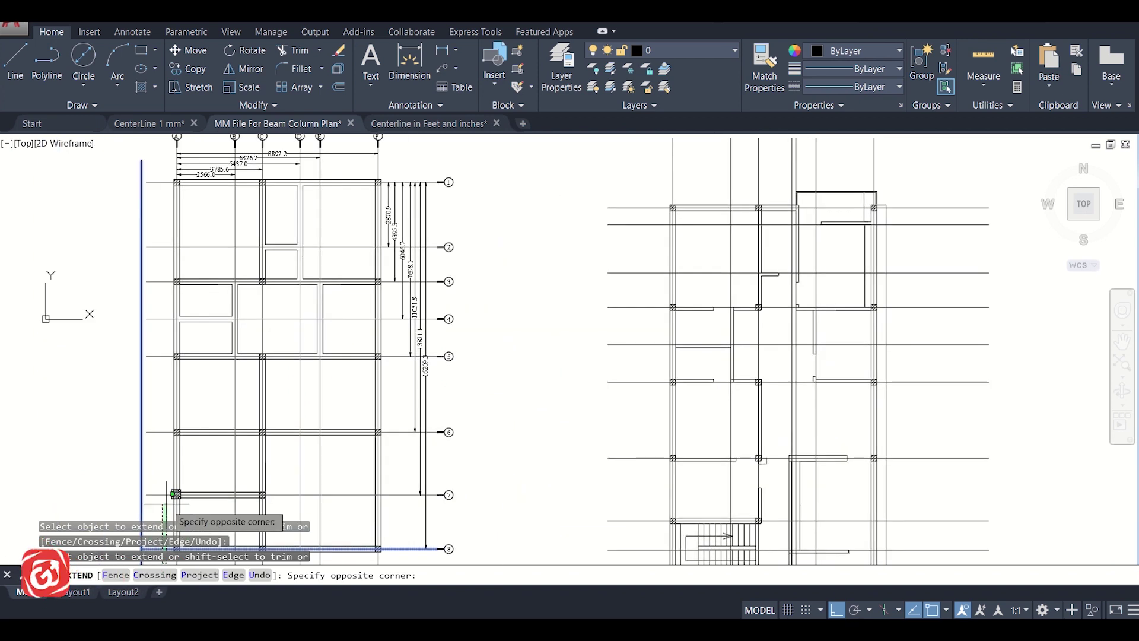
pyautogui.click(158, 166)
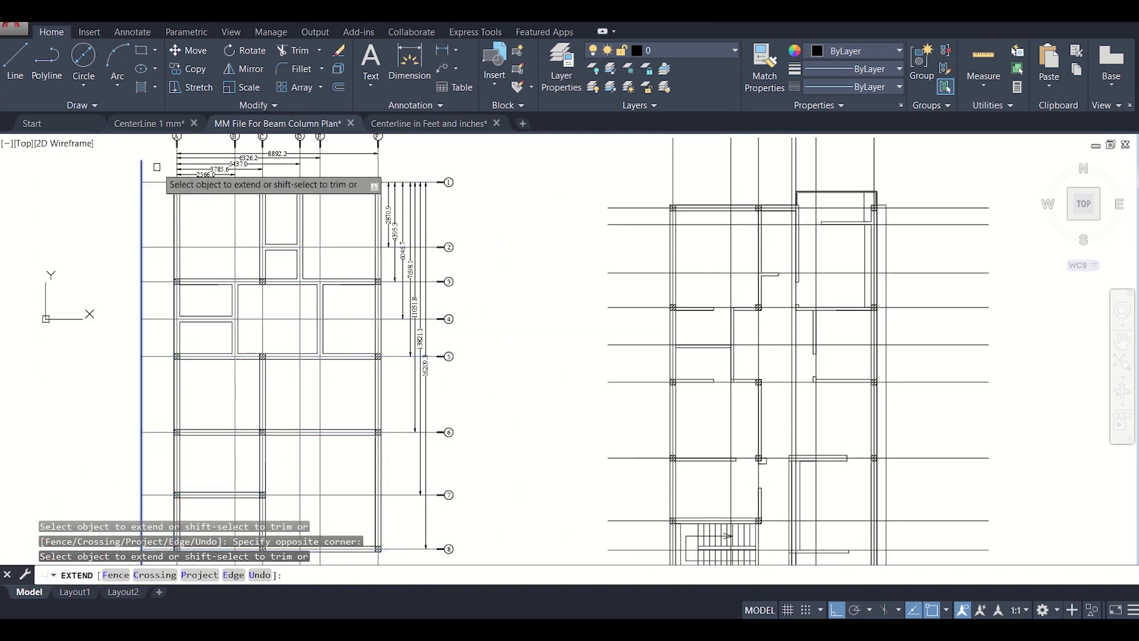
pyautogui.press('Escape')
# Erase the vertical and horizontal boundary lines beside and below the plan.
pyautogui.click(140, 172)
pyautogui.scroll(-3, 141, 172)
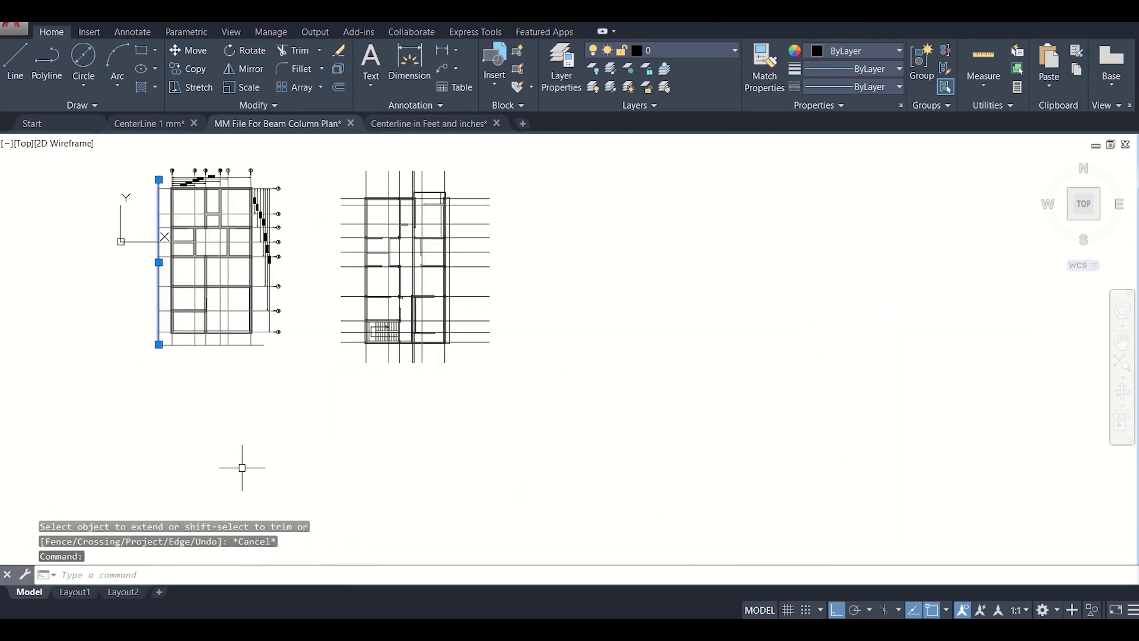
pyautogui.scroll(3, 209, 345)
pyautogui.click(284, 339)
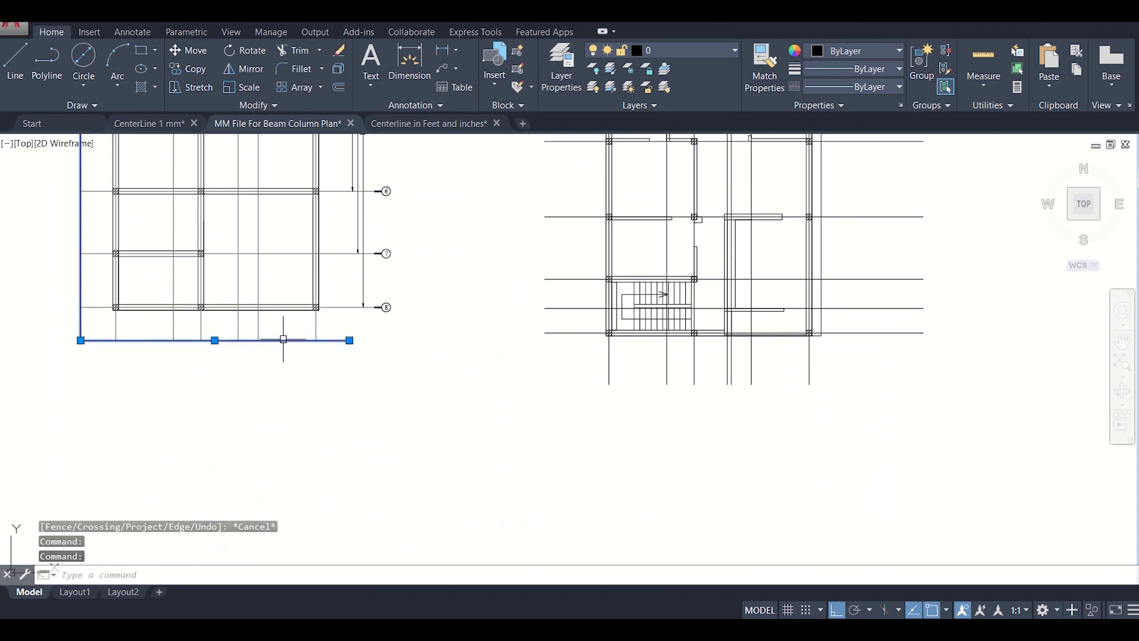
pyautogui.press('Delete')
# Select all the numbered grid bubbles 1 to 8 with their stems on the plan's right side.
pyautogui.scroll(-2, 283, 339)
pyautogui.moveTo(283, 340); pyautogui.dragTo(299, 392, button='middle')
pyautogui.moveTo(353, 267); pyautogui.dragTo(390, 333, button='middle')
pyautogui.scroll(4, 427, 191)
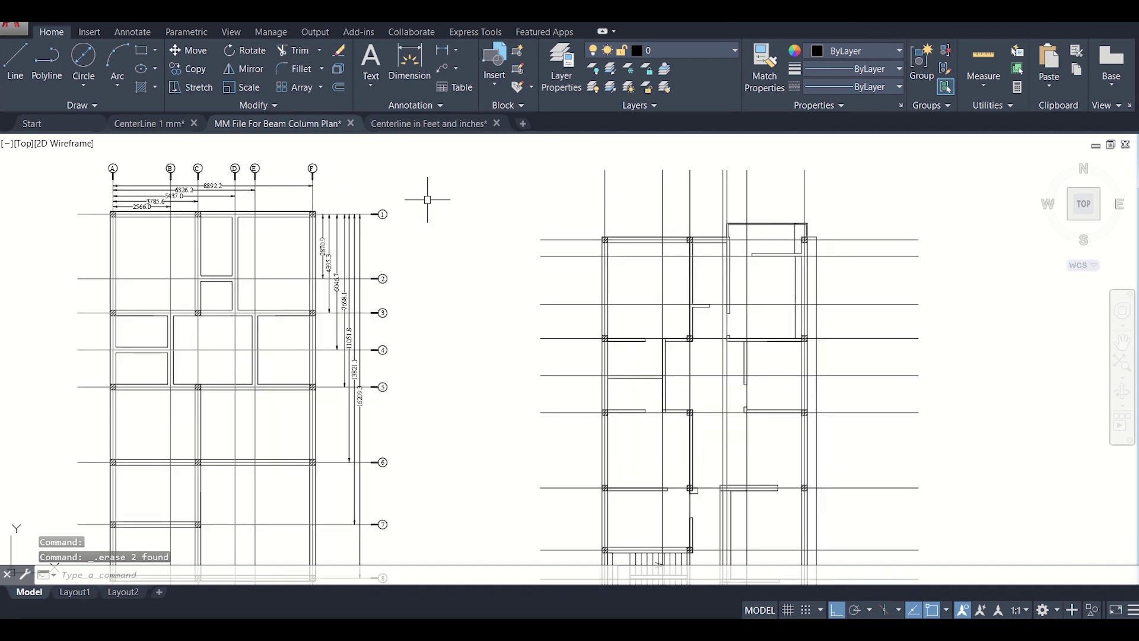
pyautogui.click(332, 196)
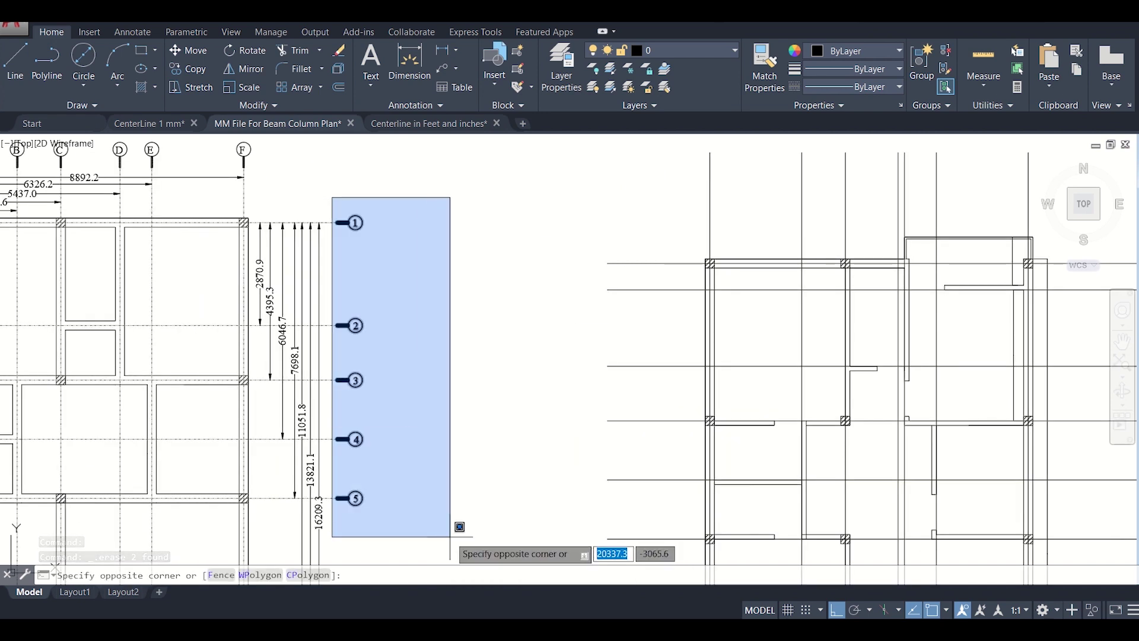
pyautogui.scroll(-3, 457, 526)
pyautogui.click(513, 469)
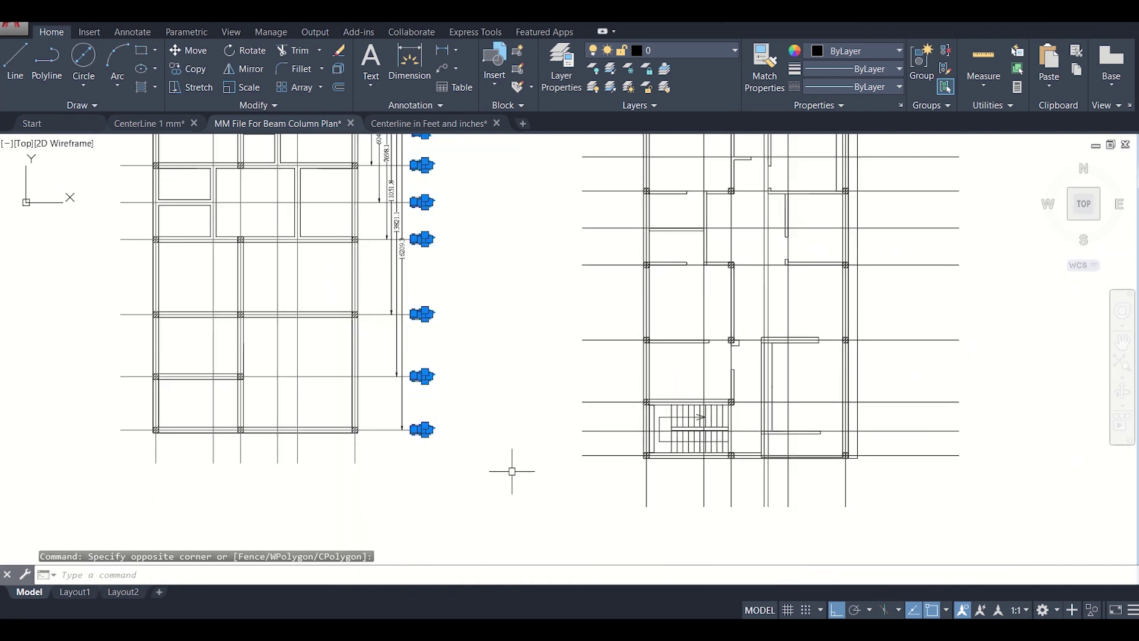
pyautogui.scroll(-2, 508, 465)
pyautogui.scroll(4, 452, 198)
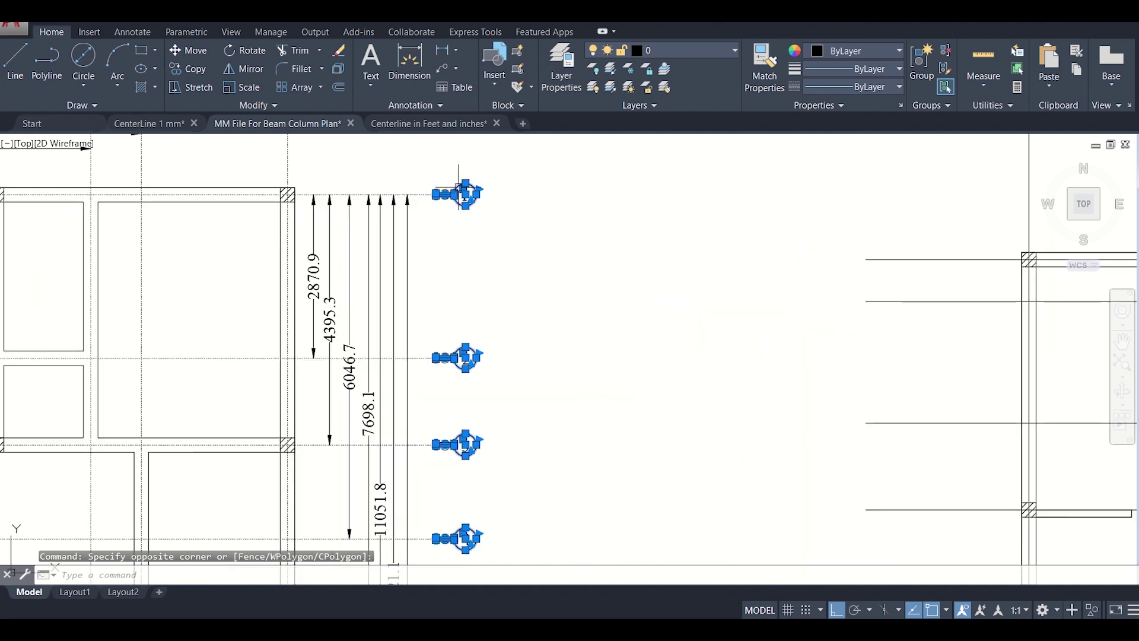
pyautogui.moveTo(458, 187); pyautogui.dragTo(570, 229, button='middle')
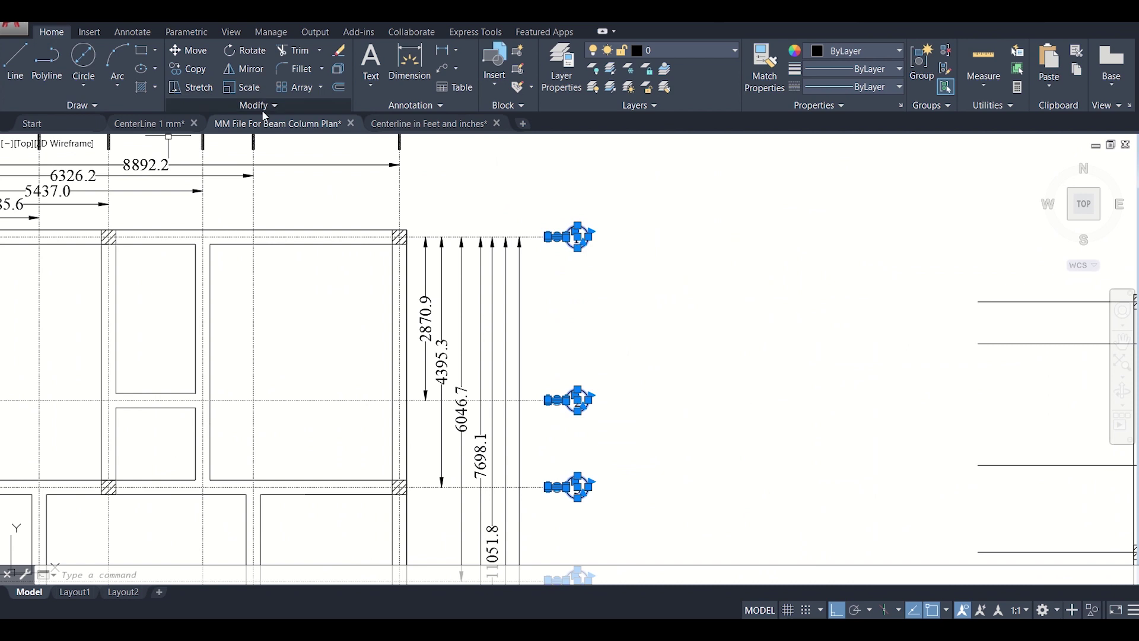
pyautogui.scroll(-2, 157, 240)
pyautogui.moveTo(157, 241); pyautogui.dragTo(287, 284, button='middle')
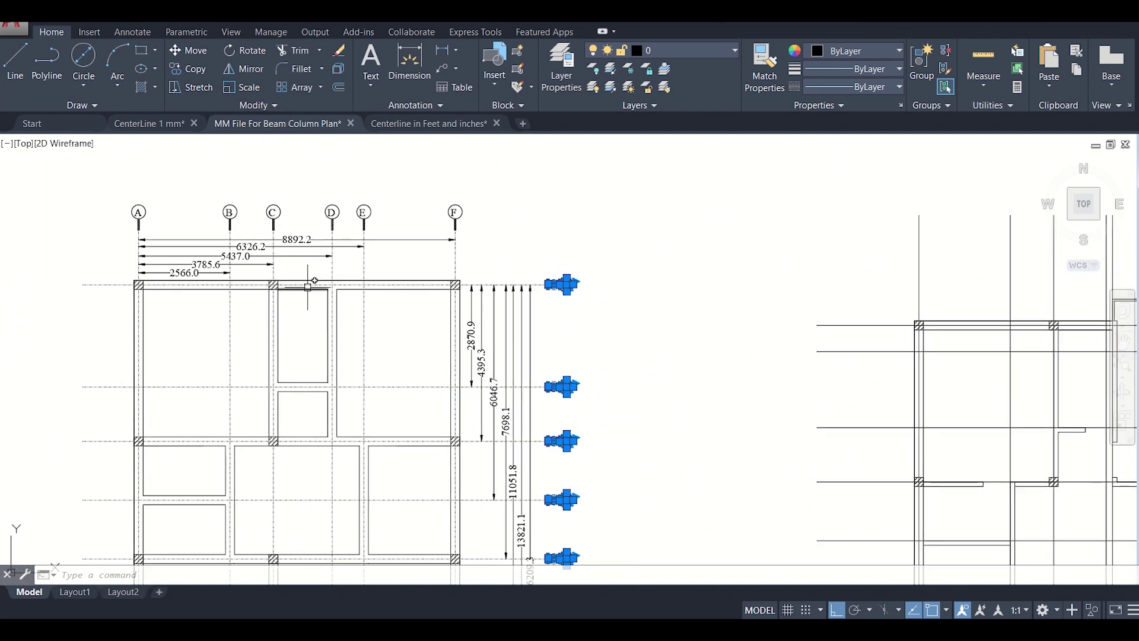
# Check where the midpoint of grid line 1 lies, keeping only the numbered bubbles selected.
pyautogui.click(309, 285)
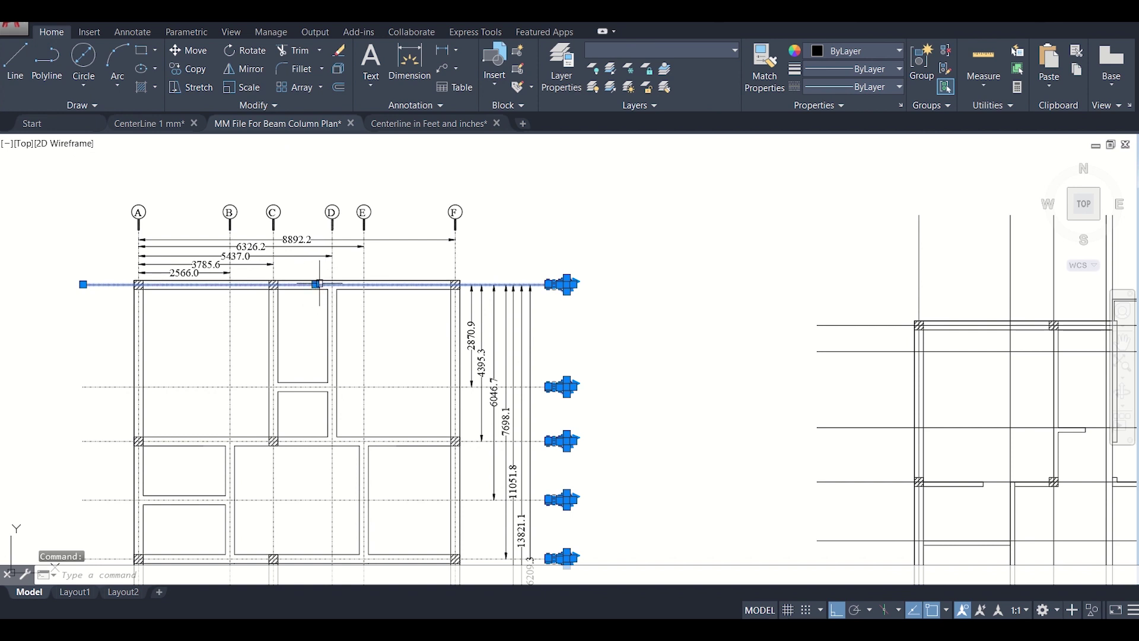
pyautogui.scroll(4, 319, 284)
pyautogui.scroll(-4, 305, 285)
pyautogui.scroll(4, 306, 284)
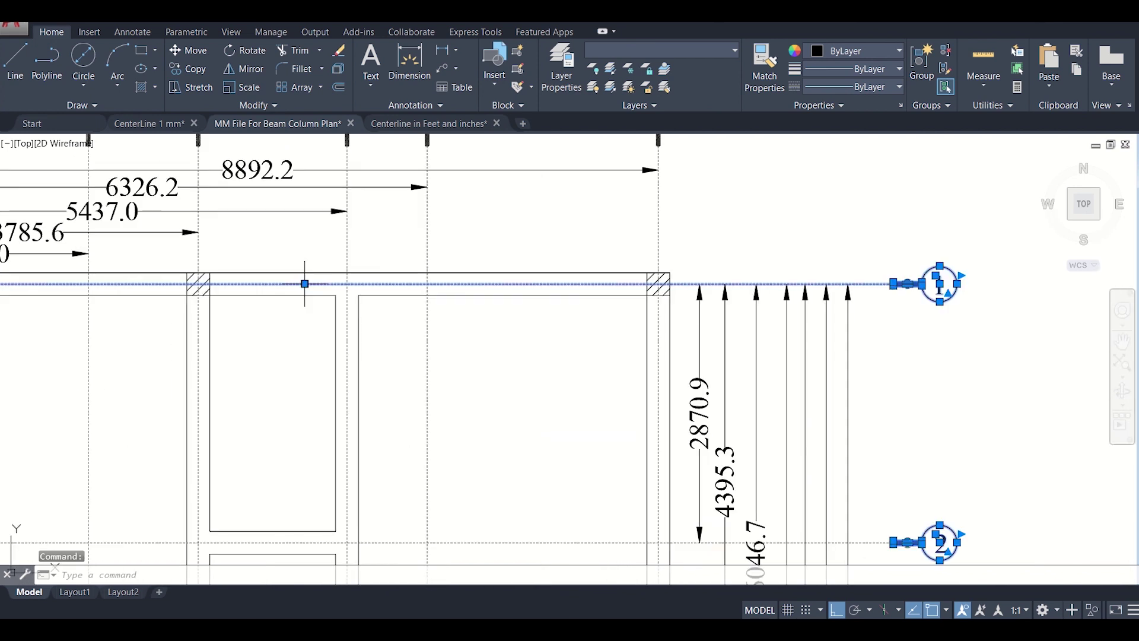
pyautogui.scroll(-2, 306, 285)
pyautogui.scroll(6, 306, 286)
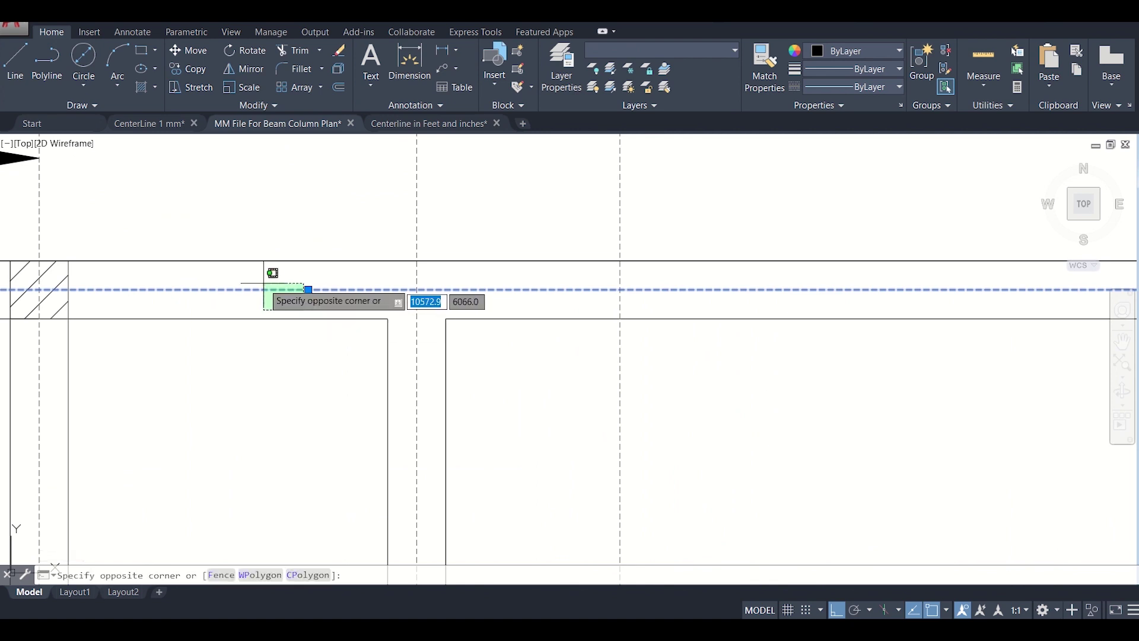
pyautogui.press('Escape')
pyautogui.scroll(-6, 262, 283)
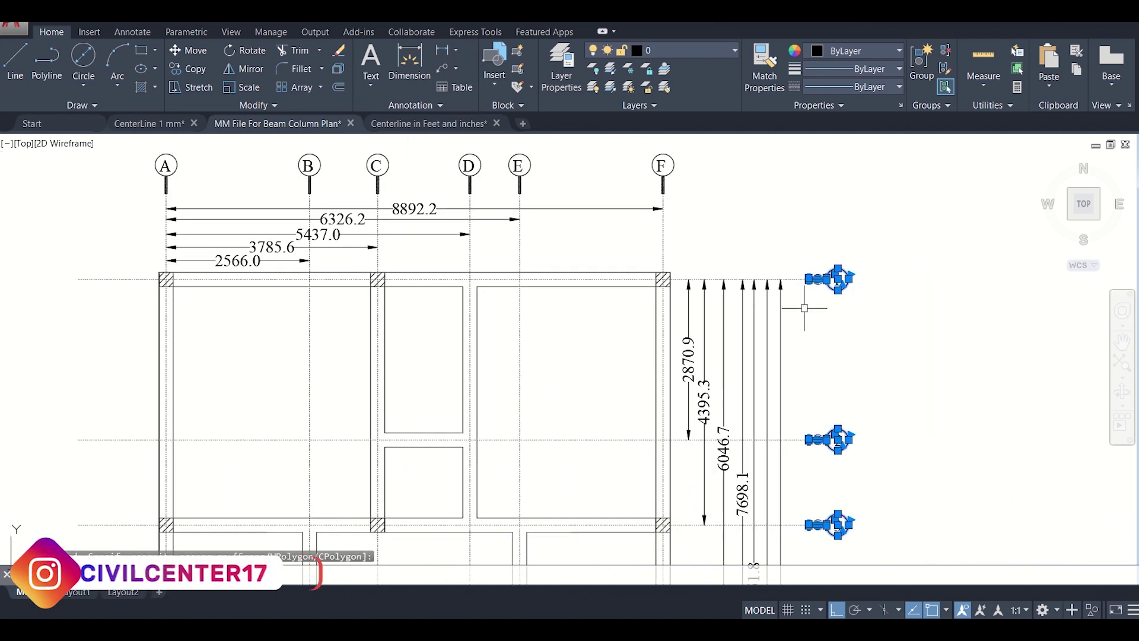
# Mirror the numbered bubbles to the plan's left side about a vertical axis through grid line 1's midpoint, keeping the source objects.
pyautogui.scroll(-2, 804, 307)
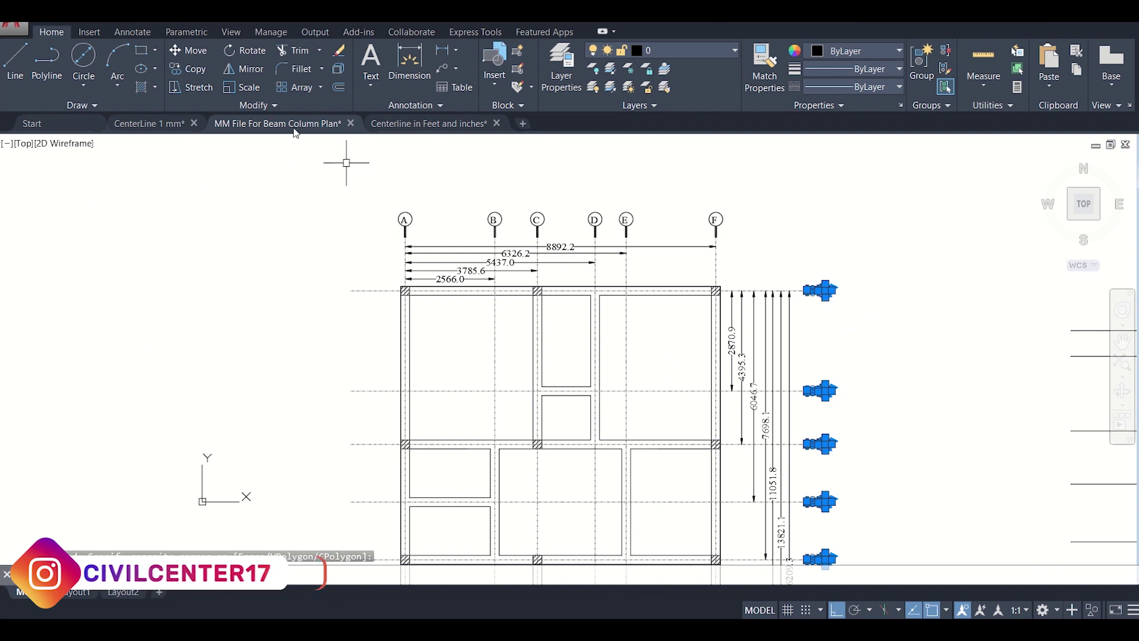
pyautogui.click(255, 79)
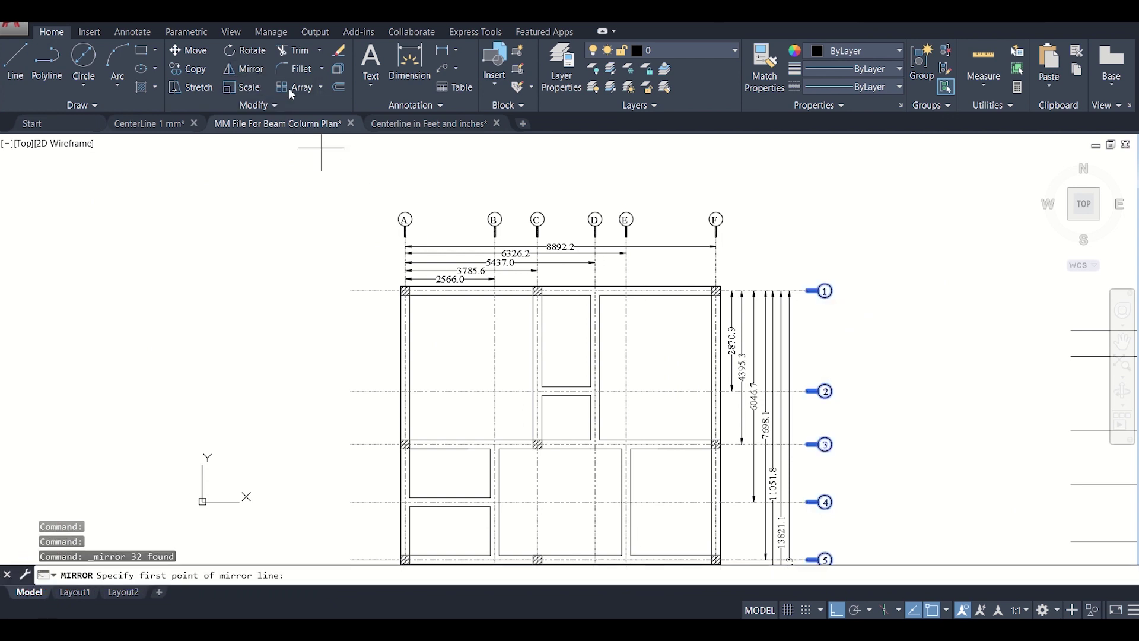
pyautogui.scroll(6, 574, 316)
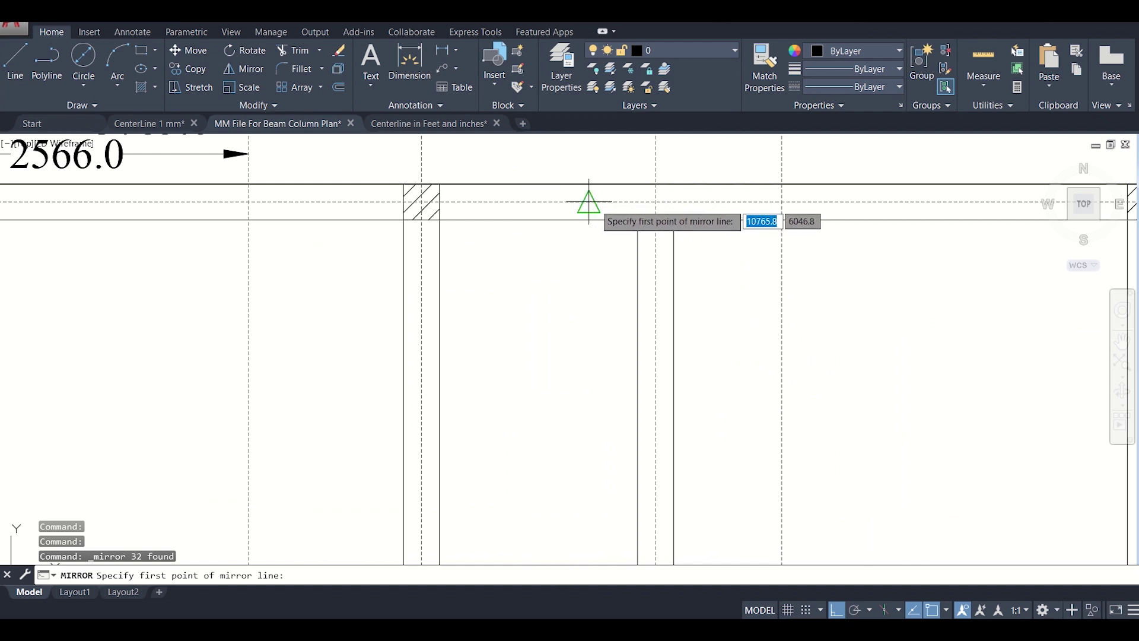
pyautogui.click(588, 202)
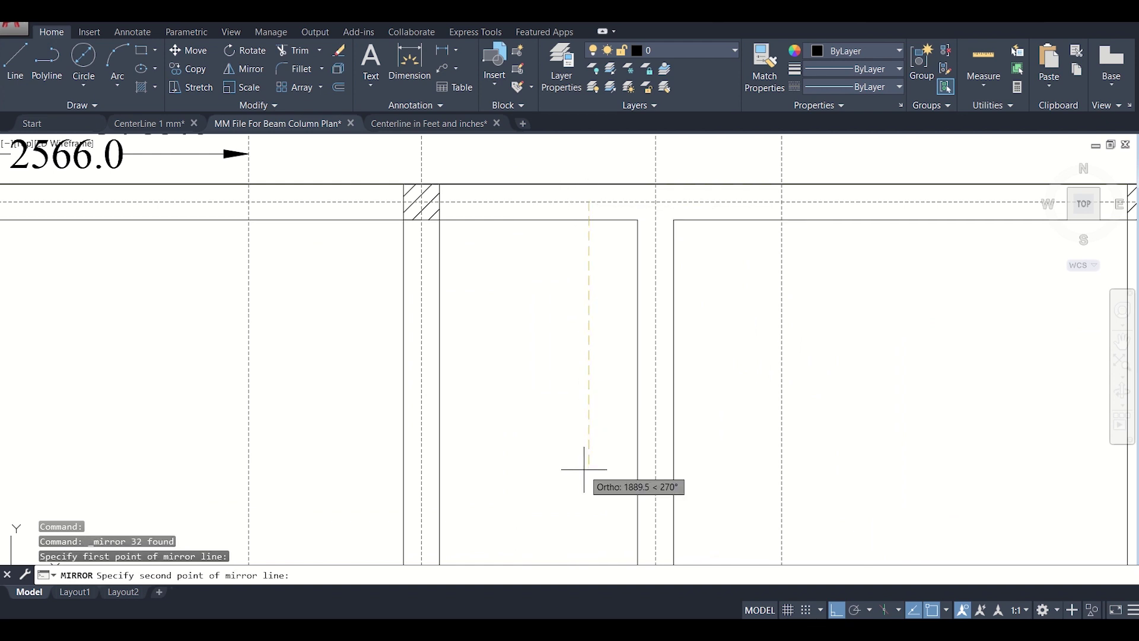
pyautogui.scroll(-5, 584, 469)
pyautogui.scroll(5, 570, 350)
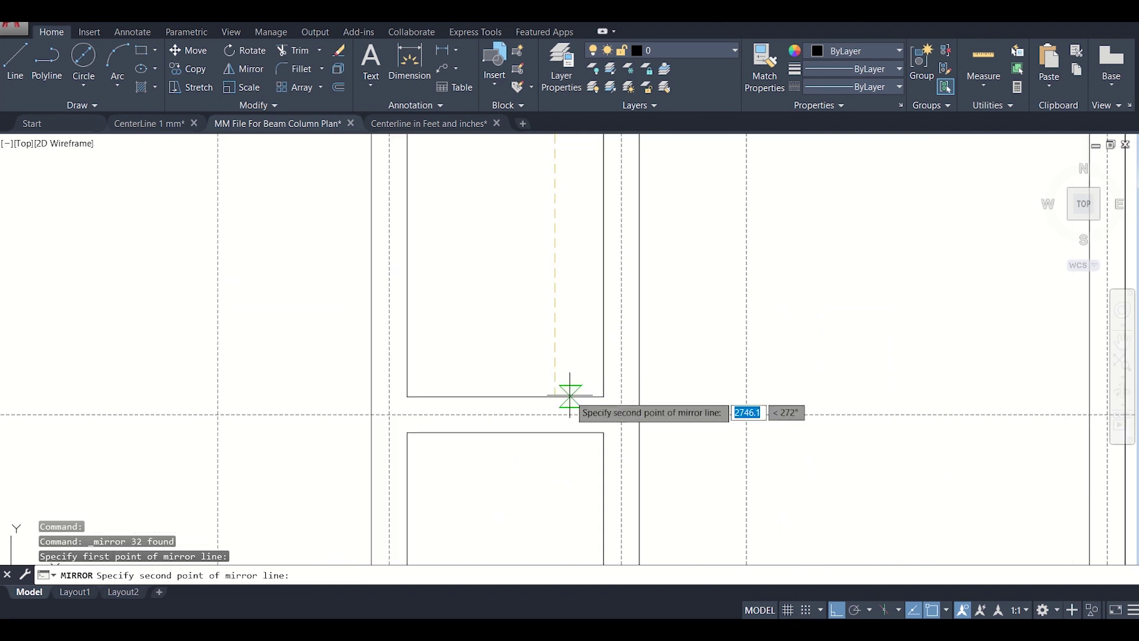
pyautogui.click(555, 414)
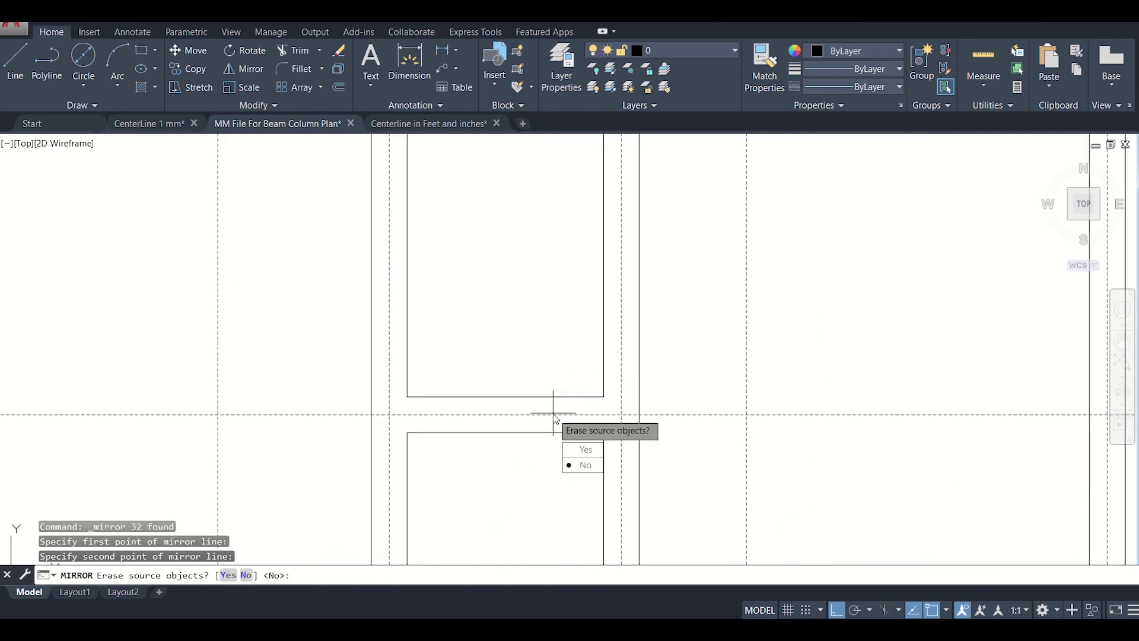
pyautogui.click(596, 465)
pyautogui.scroll(-4, 377, 438)
pyautogui.scroll(5, 448, 372)
pyautogui.scroll(2, 394, 333)
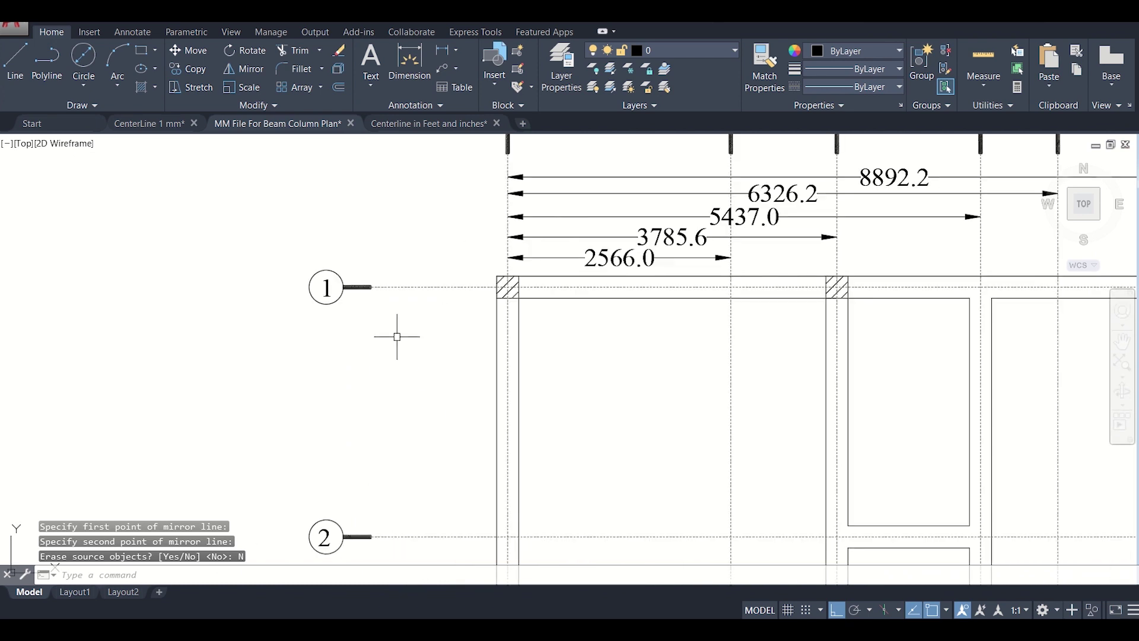
pyautogui.scroll(-4, 407, 401)
pyautogui.moveTo(407, 402); pyautogui.dragTo(389, 277, button='middle')
pyautogui.scroll(-3, 389, 277)
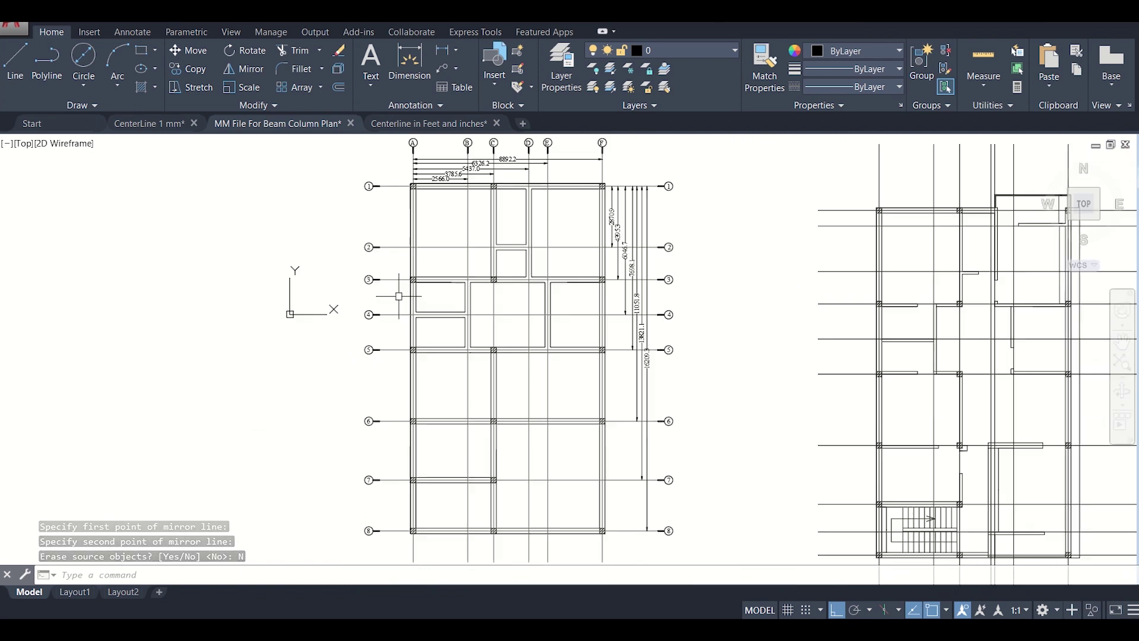
# Select all the lettered grid bubbles A to F with their stems above the plan.
pyautogui.scroll(2, 394, 359)
pyautogui.scroll(2, 383, 359)
pyautogui.scroll(-2, 384, 358)
pyautogui.moveTo(383, 348); pyautogui.dragTo(373, 417, button='middle')
pyautogui.scroll(2, 379, 214)
pyautogui.scroll(-2, 379, 214)
pyautogui.moveTo(379, 214)
pyautogui.mouseDown(button='middle')
pyautogui.moveTo(372, 317)
pyautogui.moveTo(358, 197)
pyautogui.moveTo(341, 327)
pyautogui.mouseUp(button='middle')
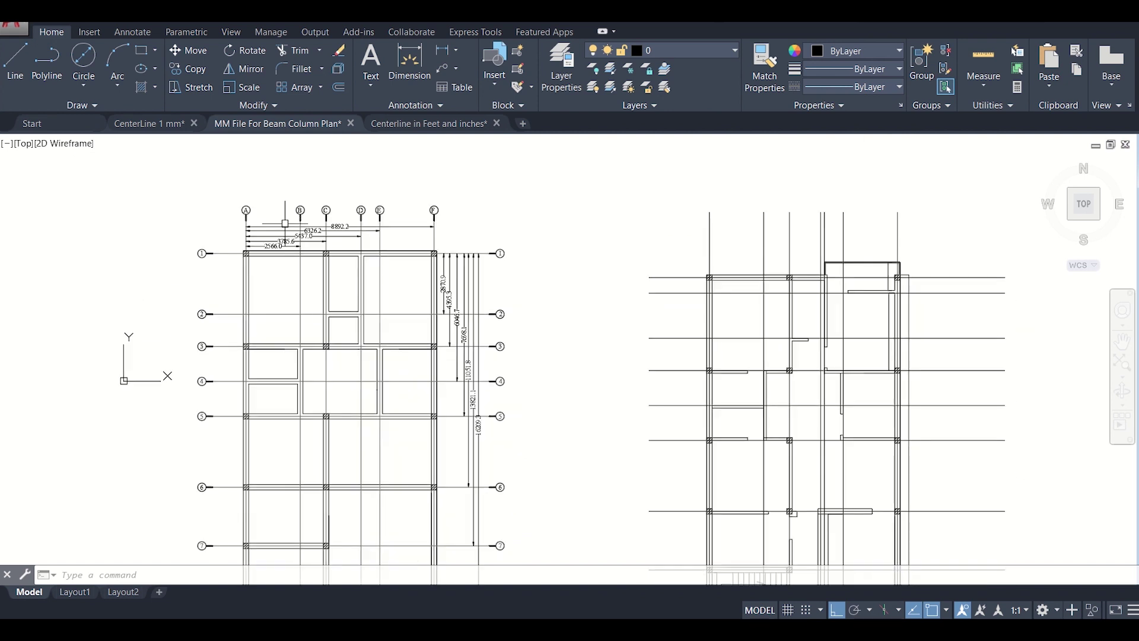
pyautogui.scroll(4, 267, 205)
pyautogui.click(160, 171)
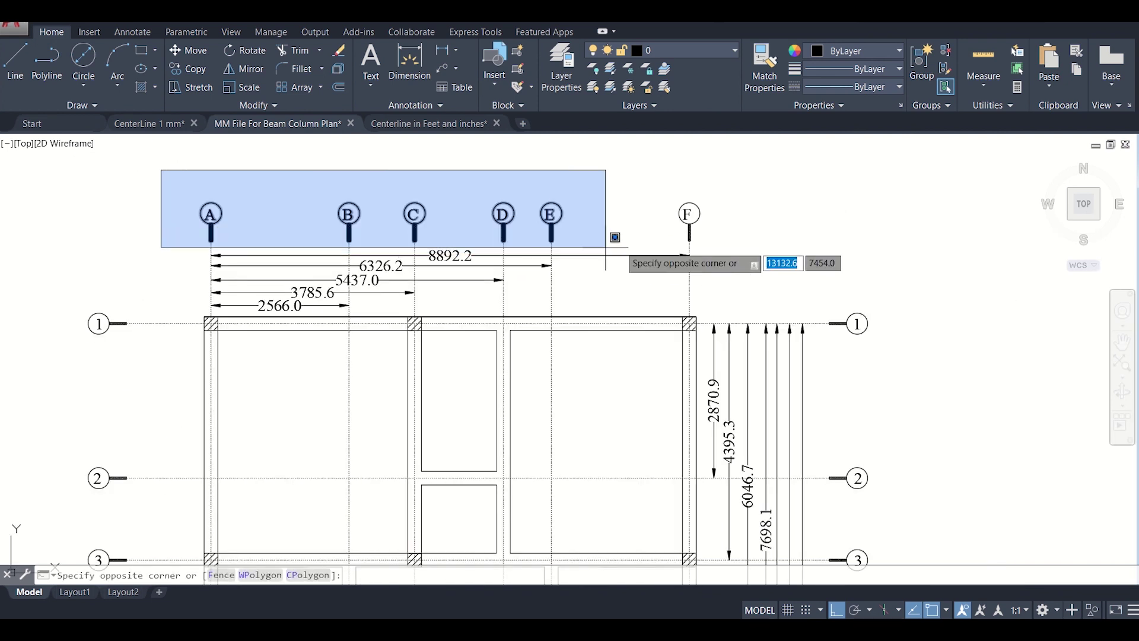
pyautogui.click(727, 252)
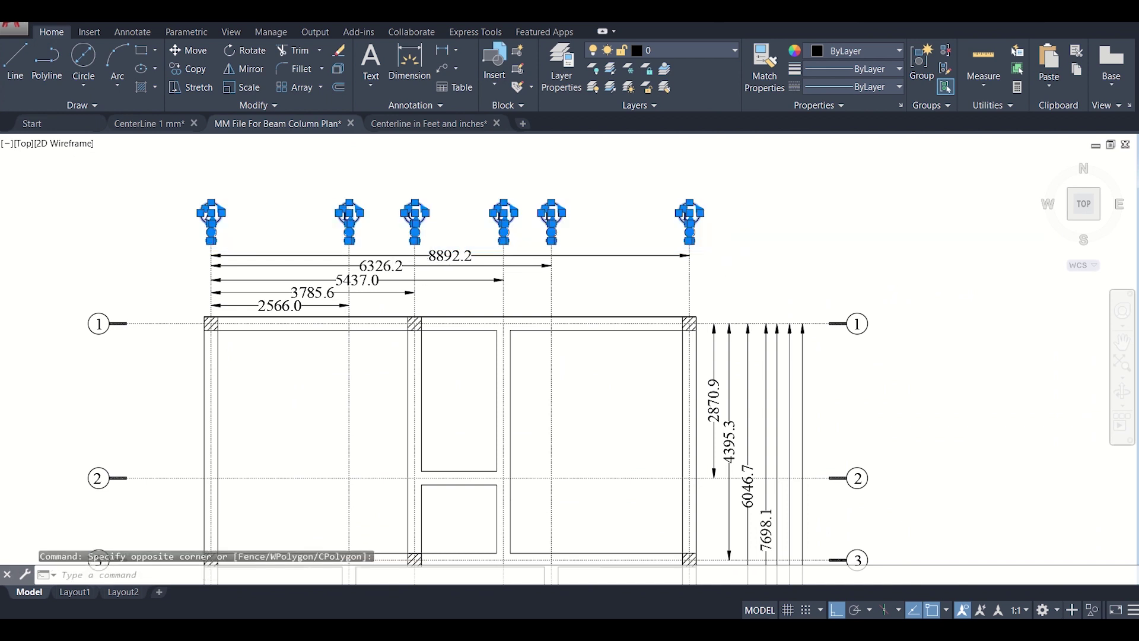
pyautogui.scroll(1, 300, 198)
pyautogui.scroll(-1, 300, 199)
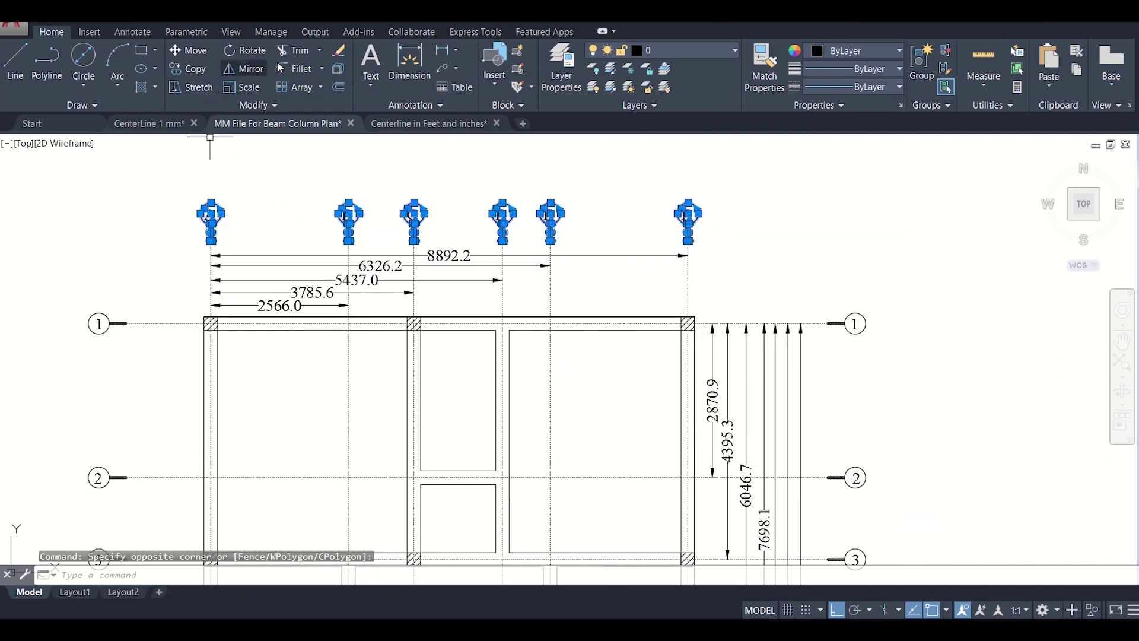
# Check where the midpoint of grid line C lies, keeping only the lettered bubbles selected.
pyautogui.scroll(-2, 378, 240)
pyautogui.moveTo(403, 444); pyautogui.dragTo(389, 286, button='middle')
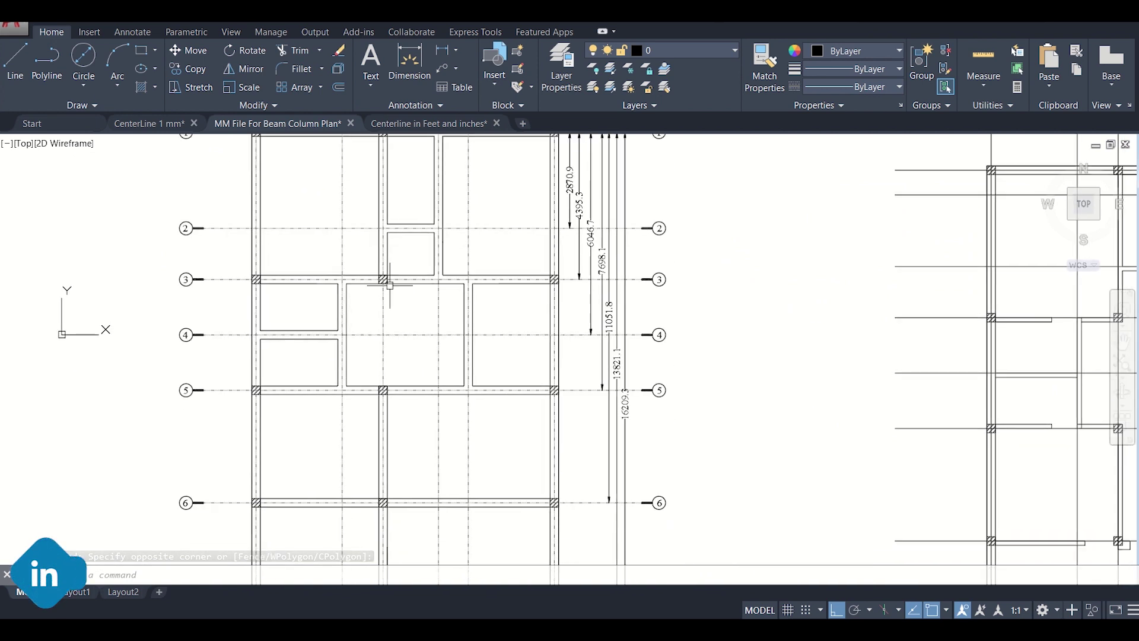
pyautogui.click(386, 302)
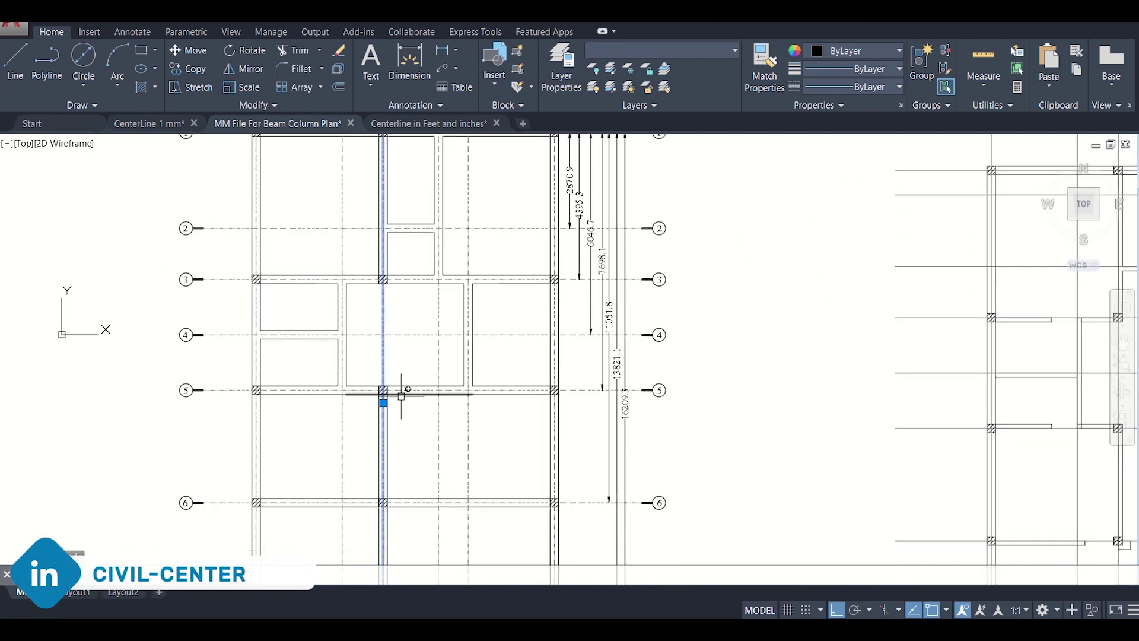
pyautogui.moveTo(397, 382); pyautogui.dragTo(404, 328, button='middle')
pyautogui.scroll(2, 390, 351)
pyautogui.scroll(-2, 393, 352)
pyautogui.scroll(2, 393, 352)
pyautogui.scroll(-2, 399, 350)
pyautogui.scroll(-2, 399, 354)
pyautogui.scroll(10, 395, 362)
pyautogui.scroll(4, 420, 323)
pyautogui.keyDown('shift'); pyautogui.click(465, 285); pyautogui.keyUp('shift')
pyautogui.keyDown('shift'); pyautogui.click(394, 251); pyautogui.keyUp('shift')
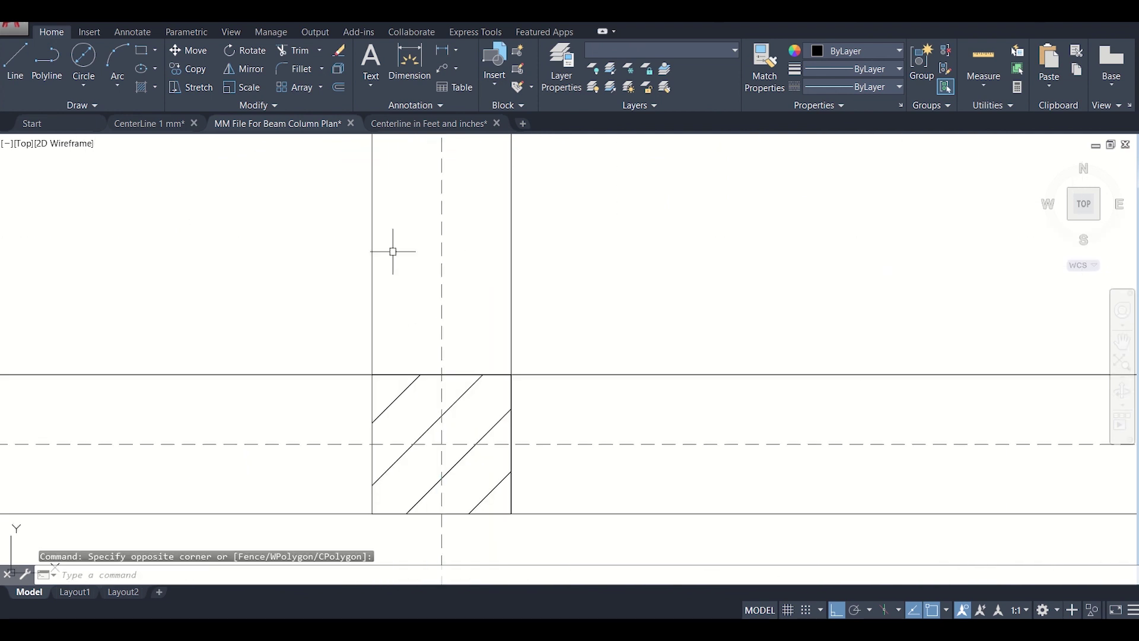
pyautogui.scroll(-12, 438, 260)
pyautogui.moveTo(472, 207); pyautogui.dragTo(453, 372, button='middle')
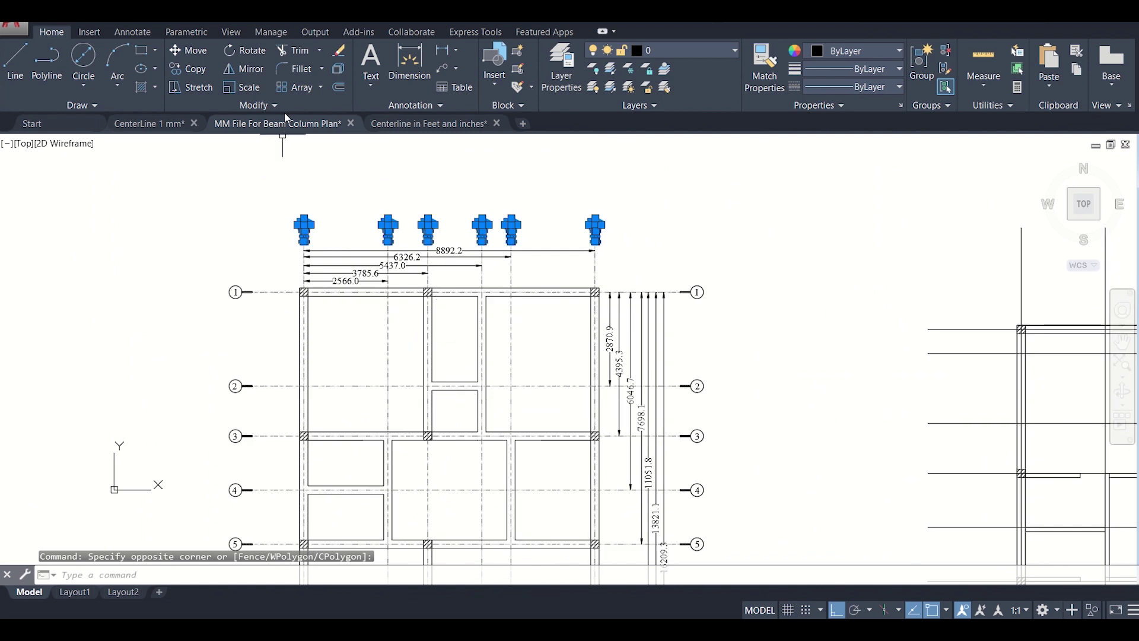
# Mirror the lettered bubbles to below the plan about a horizontal axis through grid line C's midpoint, keeping the source objects.
pyautogui.click(243, 69)
pyautogui.scroll(3, 445, 514)
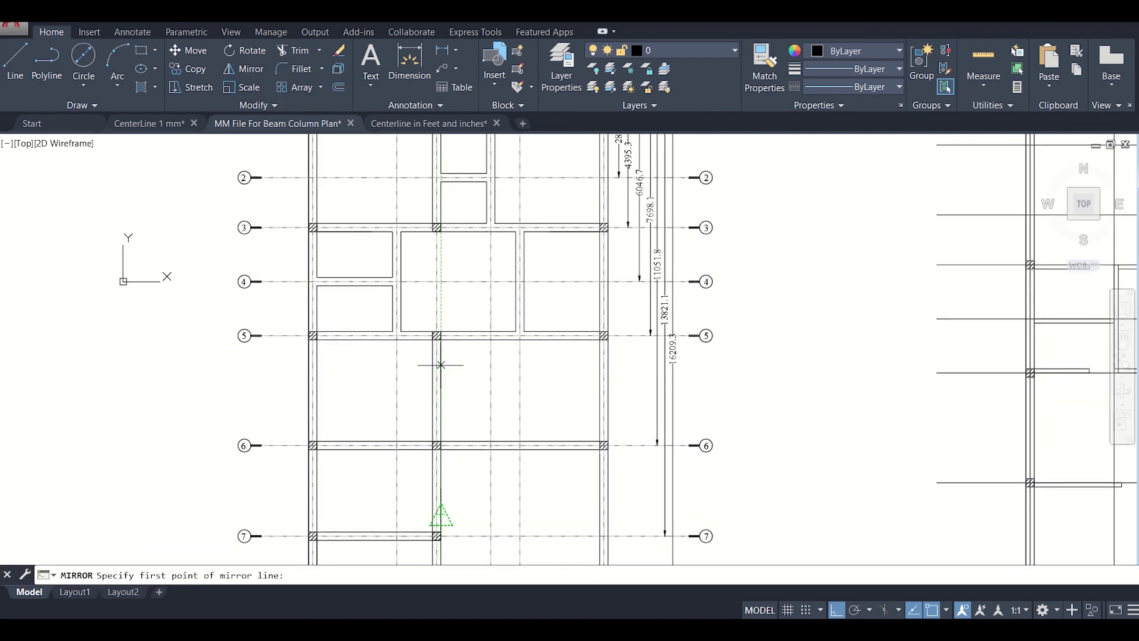
pyautogui.scroll(3, 437, 361)
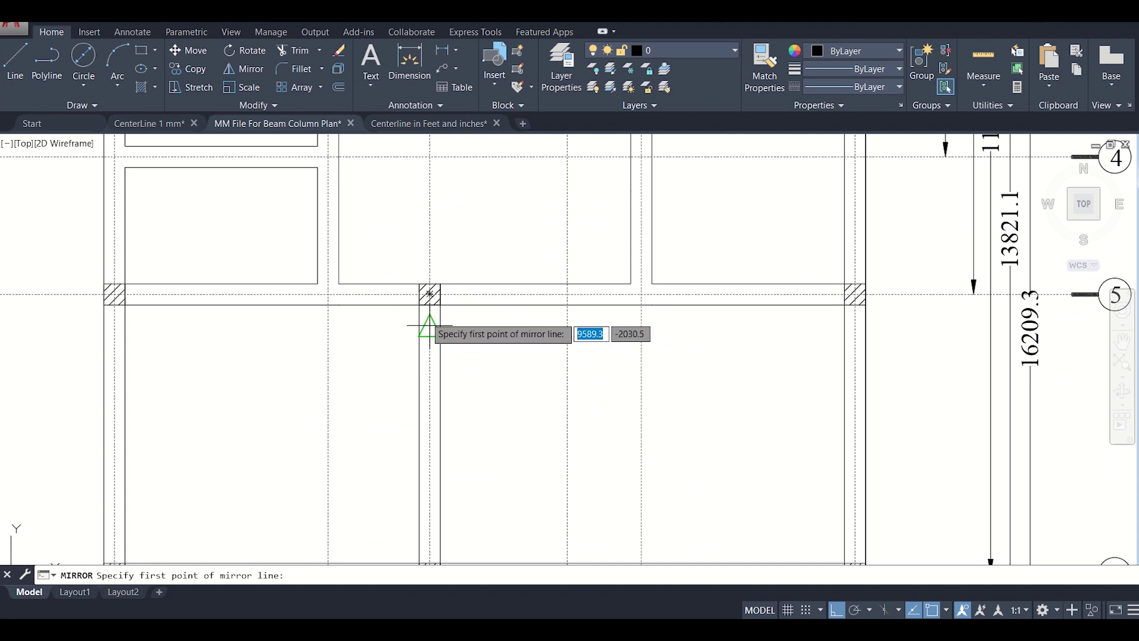
pyautogui.click(430, 325)
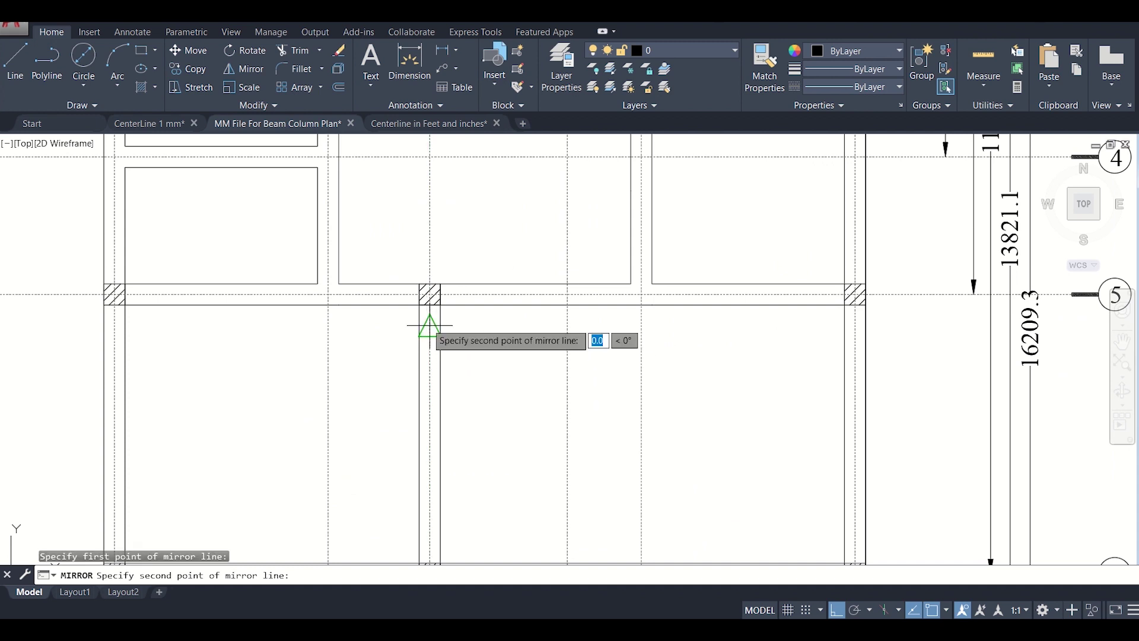
pyautogui.click(328, 322)
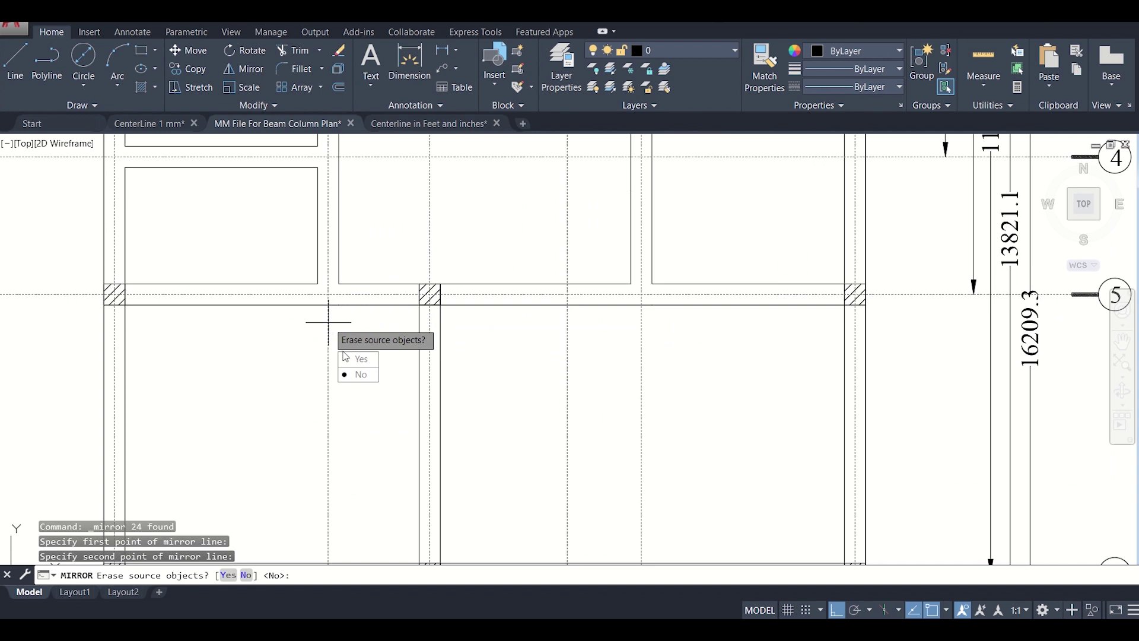
pyautogui.click(360, 375)
# Examine the grid bubbles and dimensions on all sides of the beam column plan.
pyautogui.scroll(-5, 326, 323)
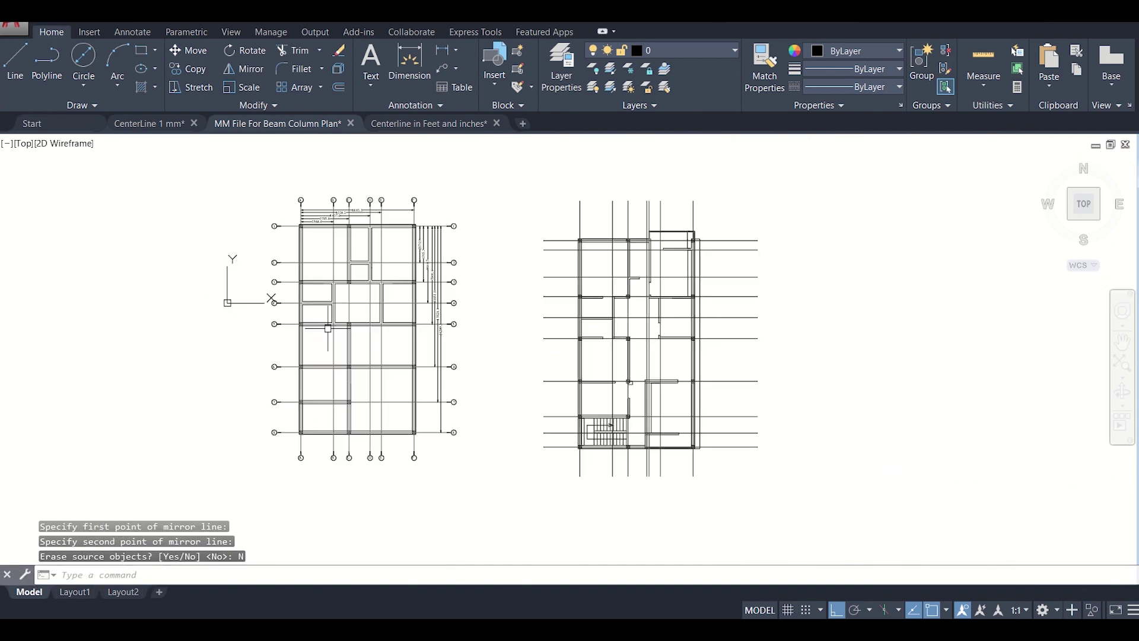
pyautogui.scroll(6, 389, 384)
pyautogui.scroll(-8, 390, 384)
pyautogui.scroll(2, 395, 377)
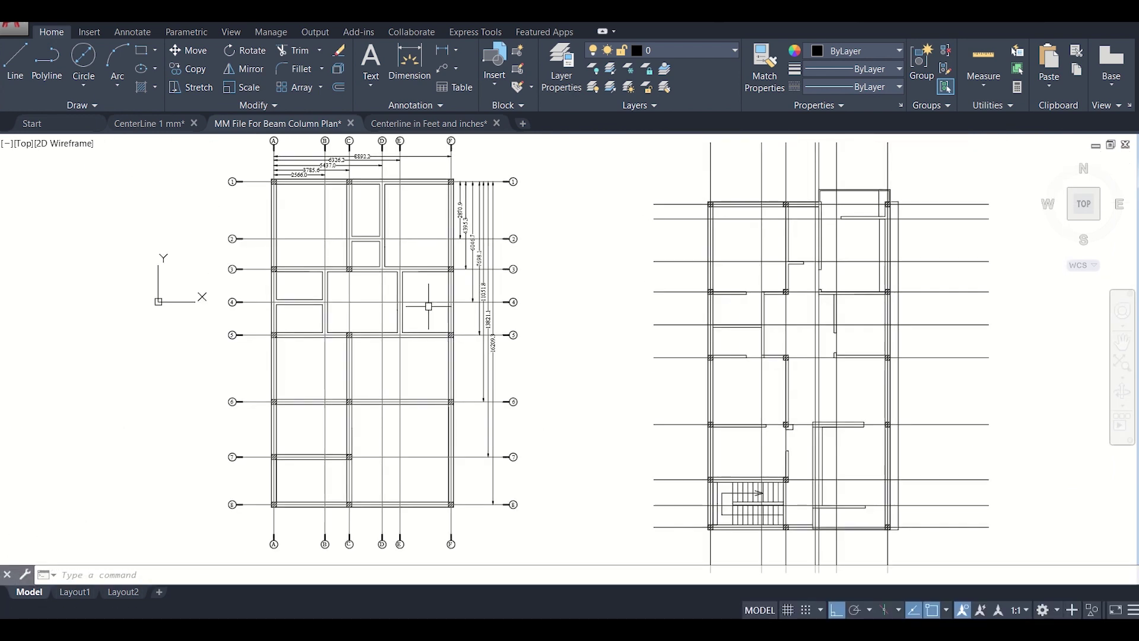
pyautogui.scroll(6, 391, 204)
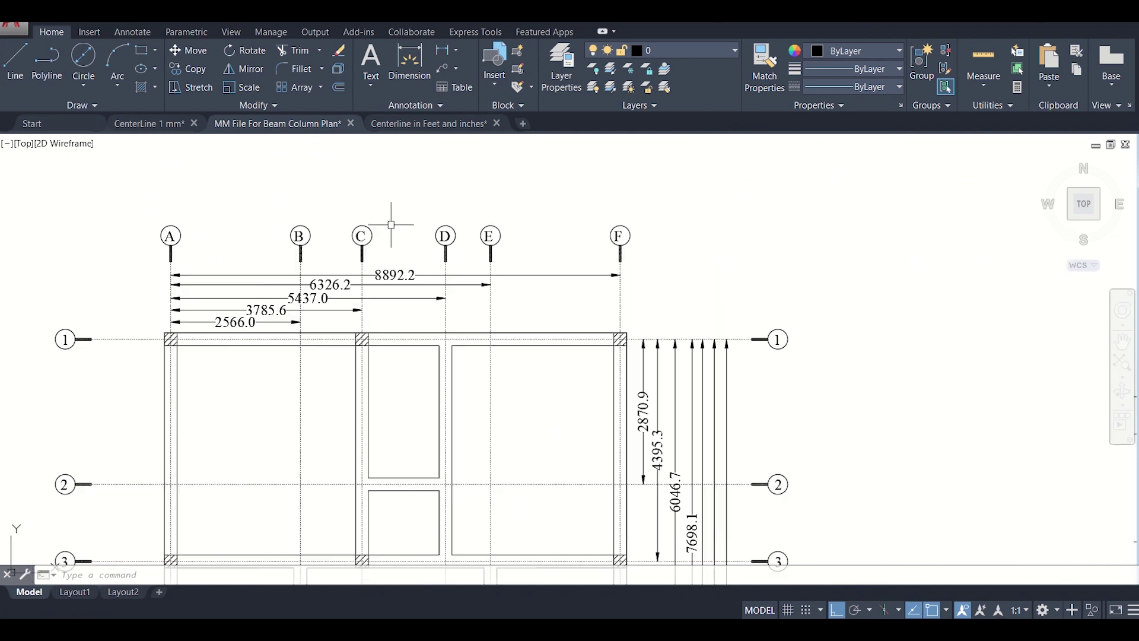
pyautogui.scroll(-4, 316, 253)
pyautogui.scroll(2, 299, 247)
pyautogui.scroll(-4, 299, 247)
pyautogui.moveTo(353, 398); pyautogui.dragTo(338, 255, button='middle')
pyautogui.moveTo(490, 297); pyautogui.dragTo(449, 386, button='middle')
pyautogui.scroll(4, 450, 299)
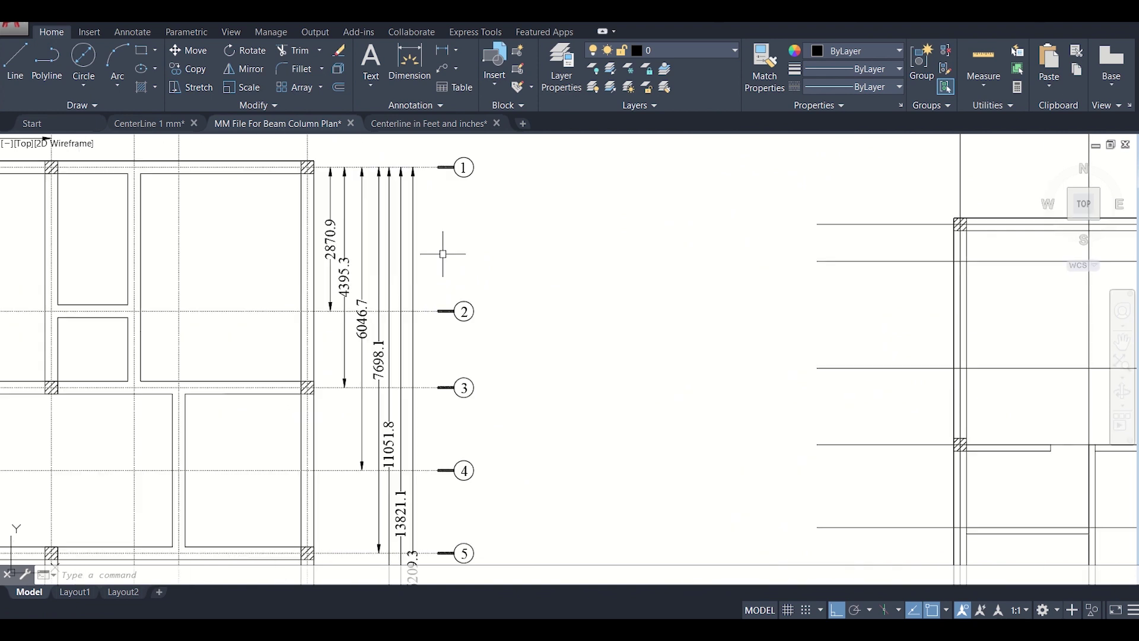
pyautogui.scroll(-2, 466, 244)
pyautogui.moveTo(469, 386); pyautogui.dragTo(496, 323, button='middle')
pyautogui.scroll(-2, 496, 322)
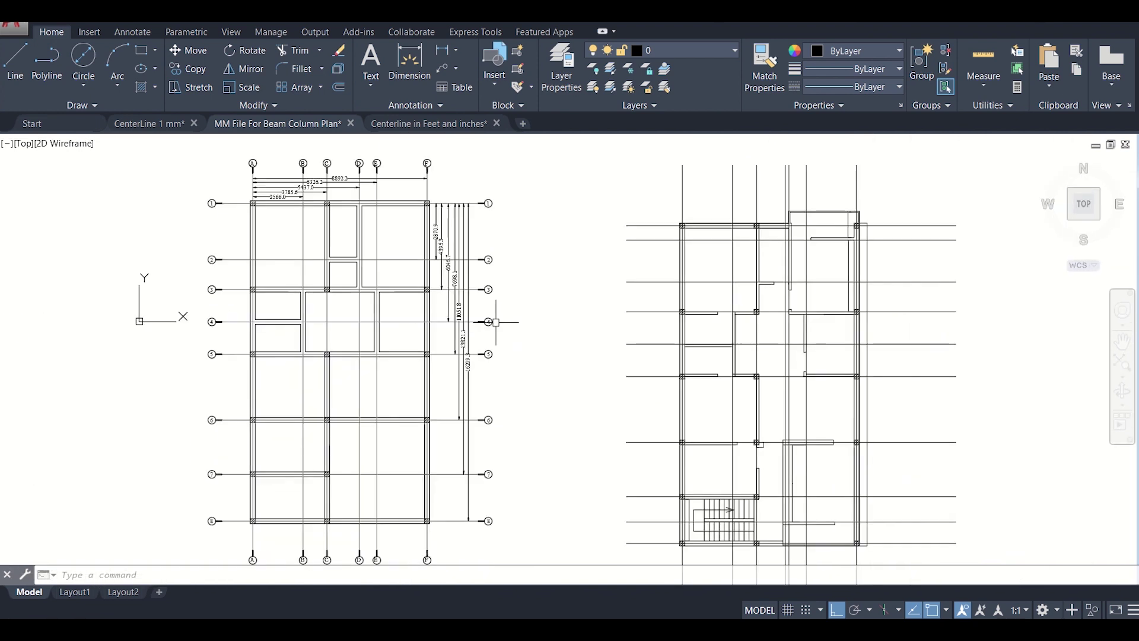
pyautogui.scroll(-2, 486, 375)
pyautogui.moveTo(474, 444); pyautogui.dragTo(434, 422, button='middle')
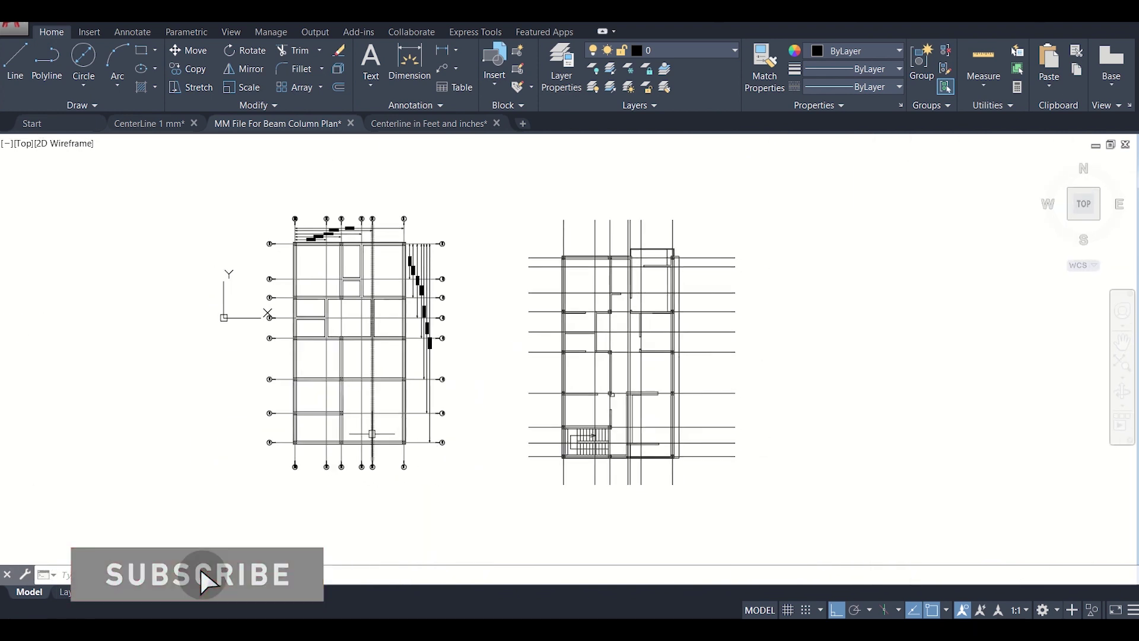
pyautogui.scroll(2, 367, 427)
pyautogui.scroll(2, 367, 428)
pyautogui.scroll(-2, 365, 380)
pyautogui.moveTo(364, 377); pyautogui.dragTo(395, 467, button='middle')
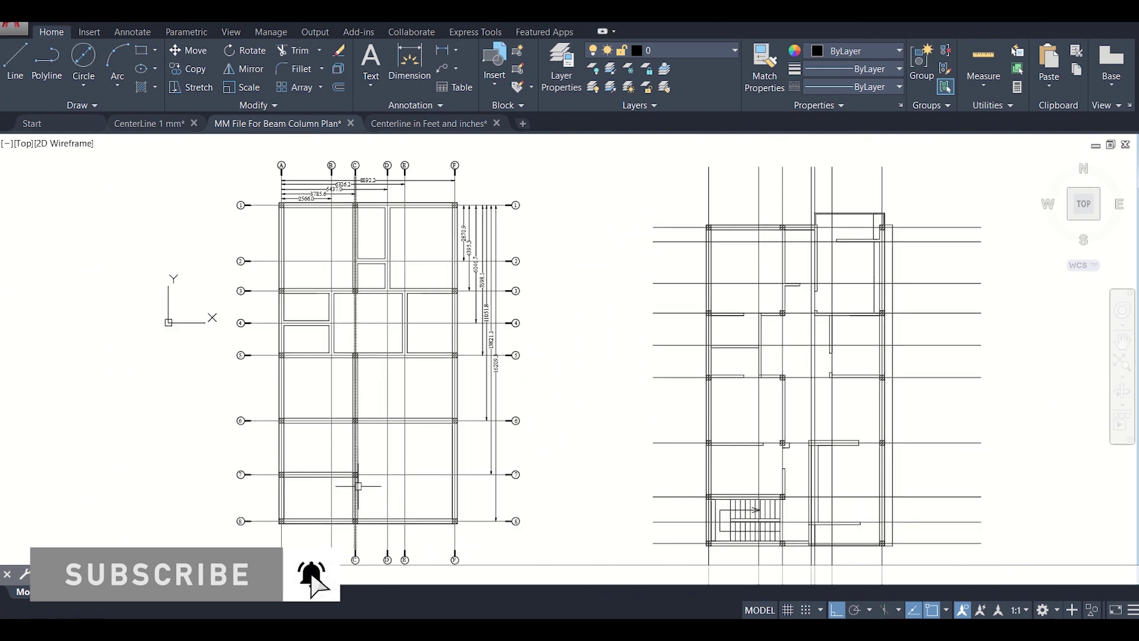
pyautogui.scroll(6, 368, 479)
pyautogui.scroll(-6, 385, 452)
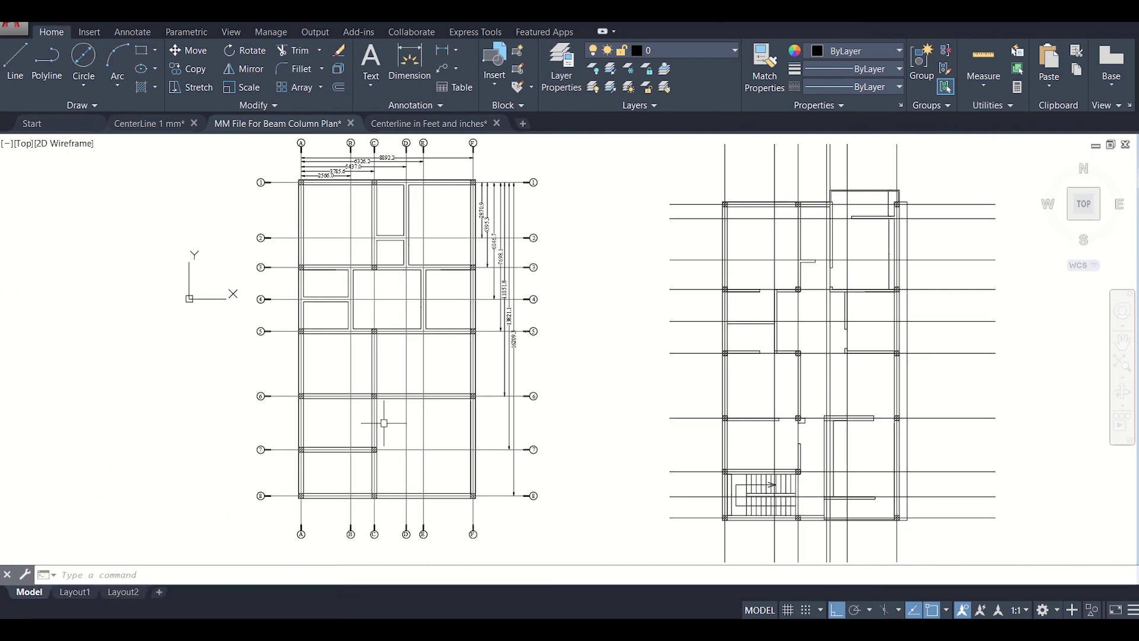
pyautogui.moveTo(389, 418); pyautogui.dragTo(406, 384, button='middle')
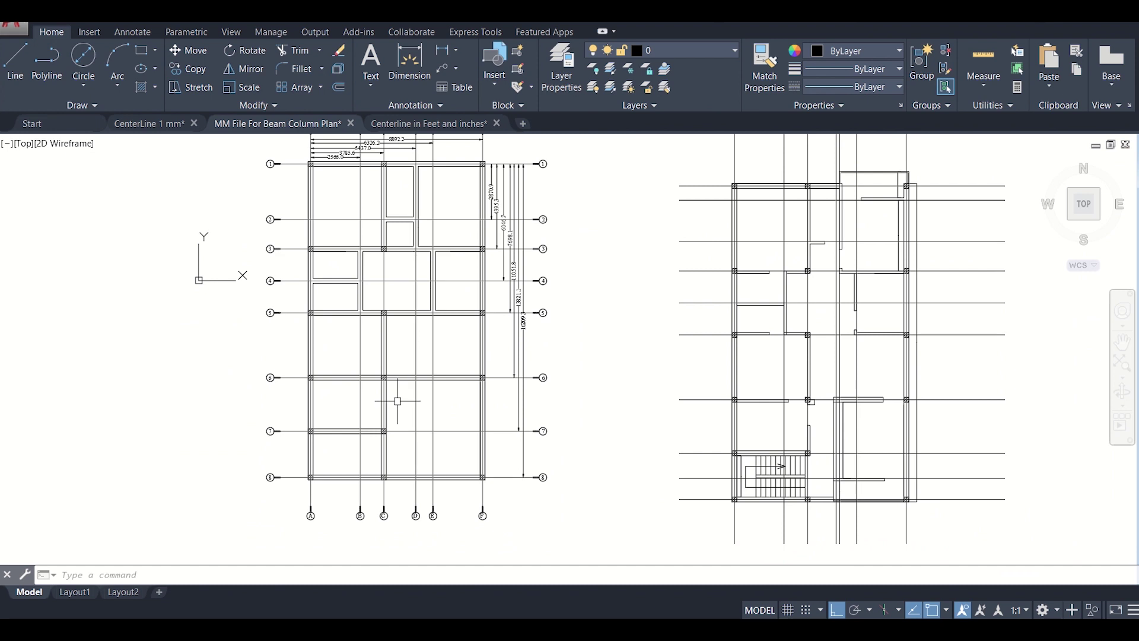
# Add the bold, underlined multiline text title "PLINTH BEAM COLUMN PLAN" beneath the lower row of lettered bubbles.
pyautogui.click(372, 85)
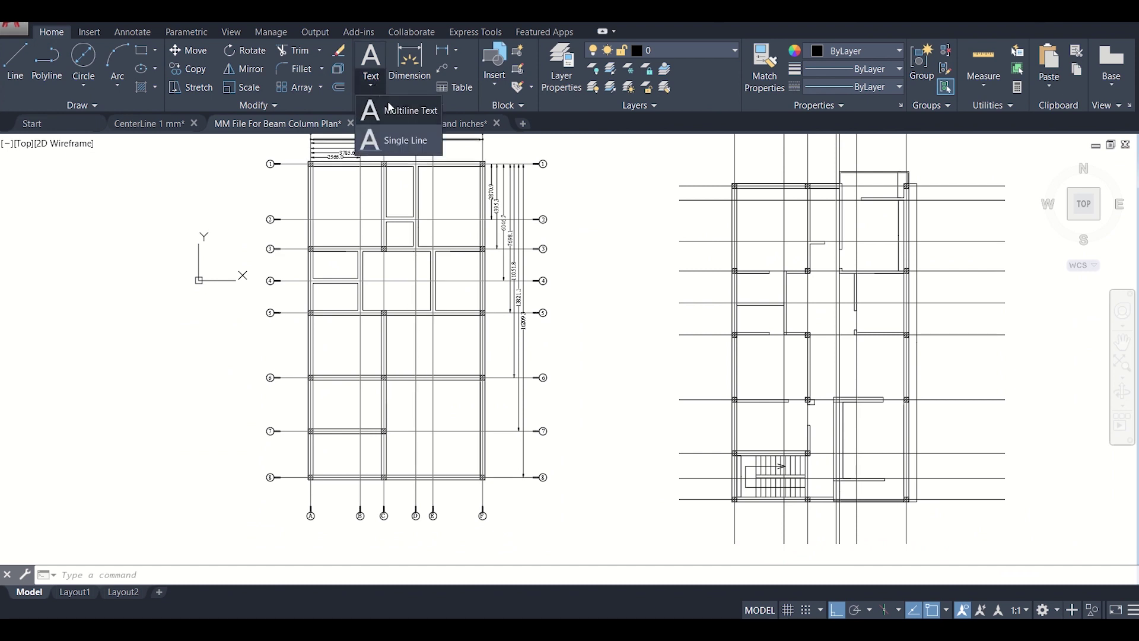
pyautogui.click(396, 116)
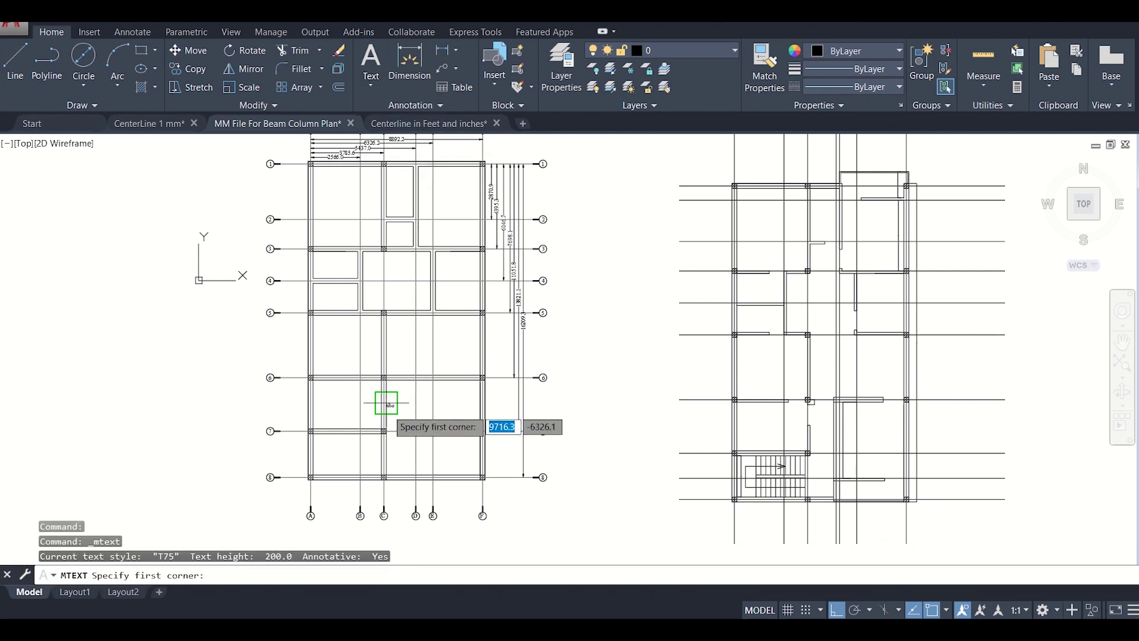
pyautogui.scroll(-3, 403, 403)
pyautogui.scroll(8, 419, 381)
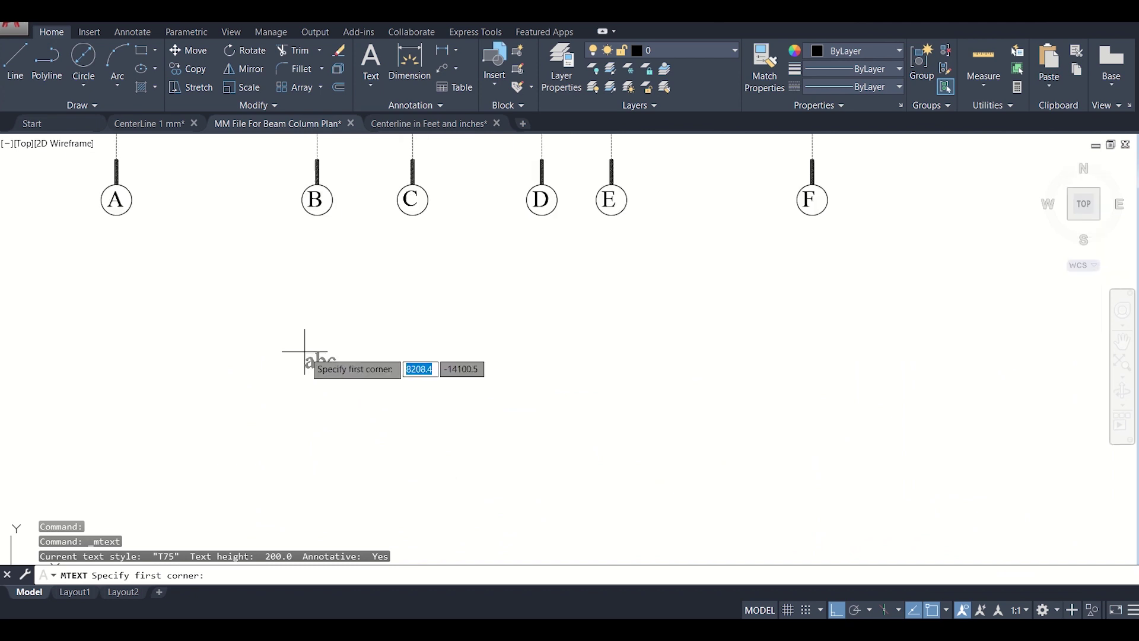
pyautogui.click(232, 344)
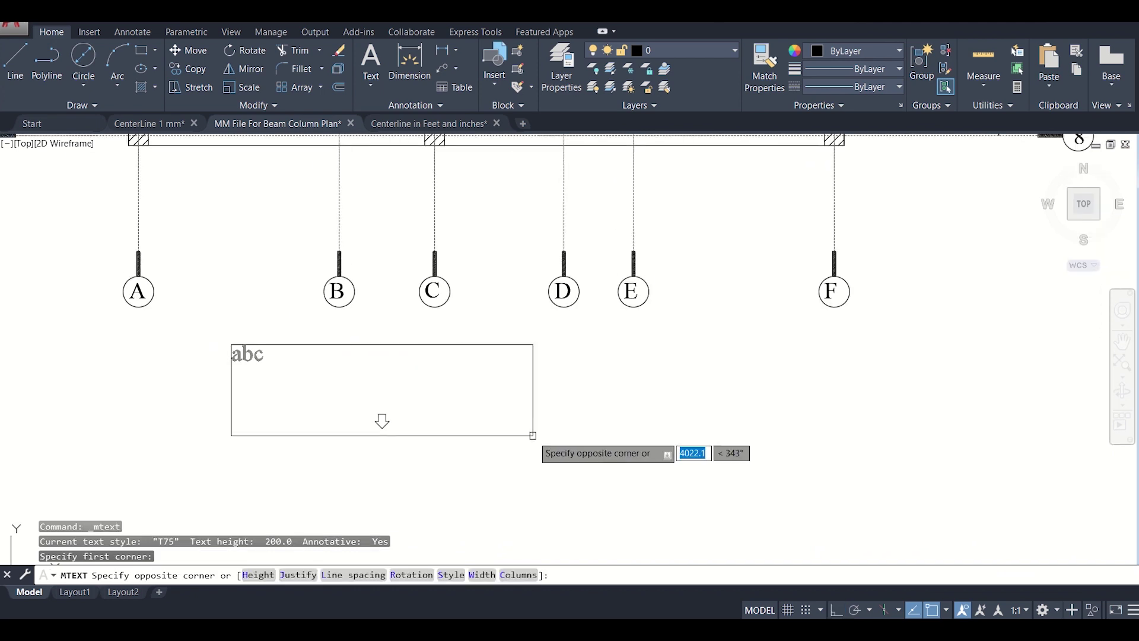
pyautogui.click(701, 400)
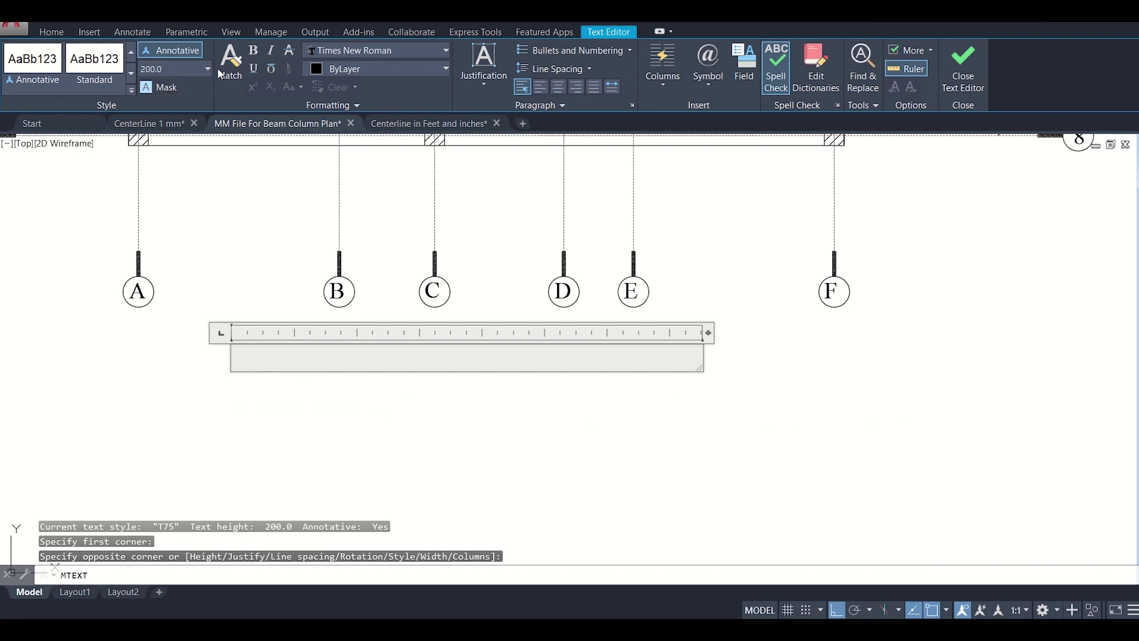
pyautogui.click(254, 51)
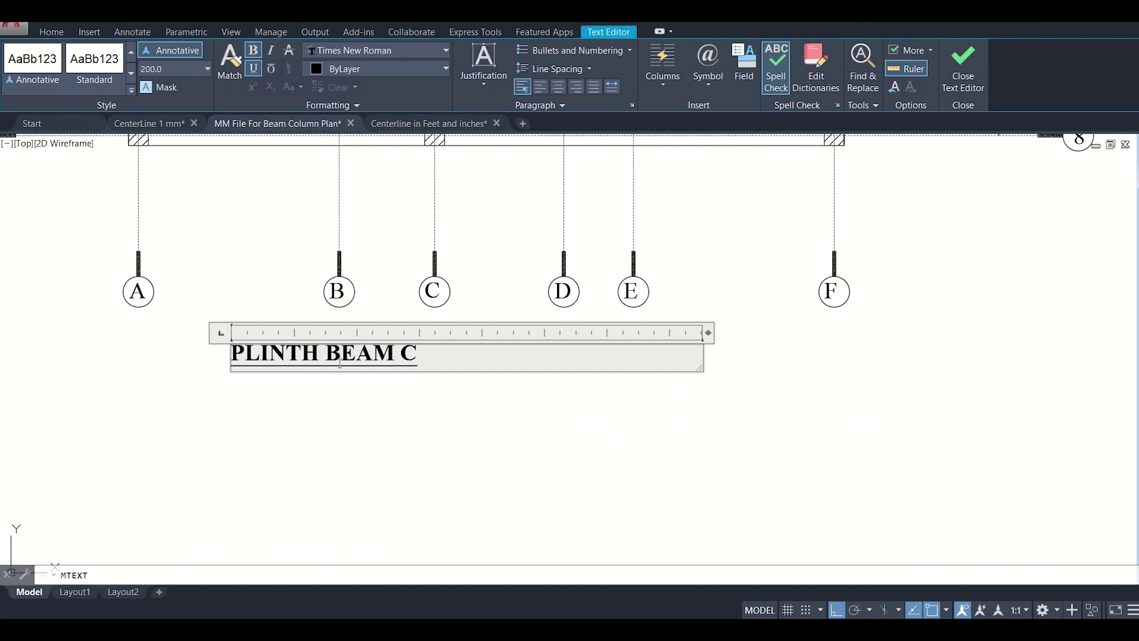
pyautogui.write('UMN PLAN')
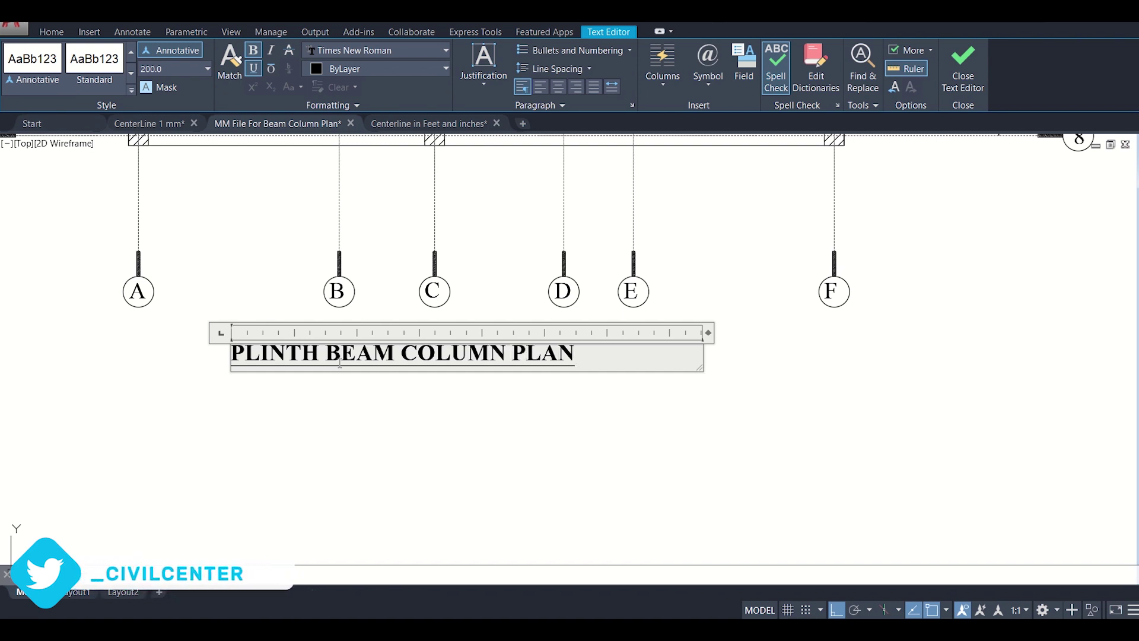
pyautogui.click(378, 379)
# Move the plan title horizontally to the right so it sits centred beneath the lettered bubbles.
pyautogui.click(376, 364)
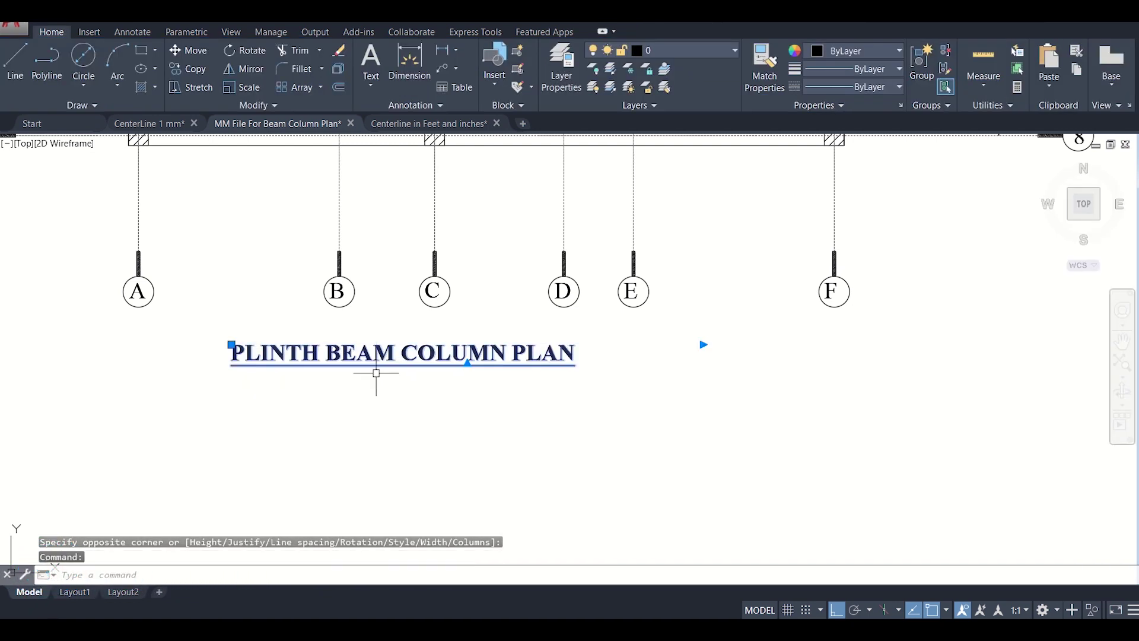
pyautogui.scroll(-2, 376, 363)
pyautogui.press('Return')
pyautogui.click(415, 410)
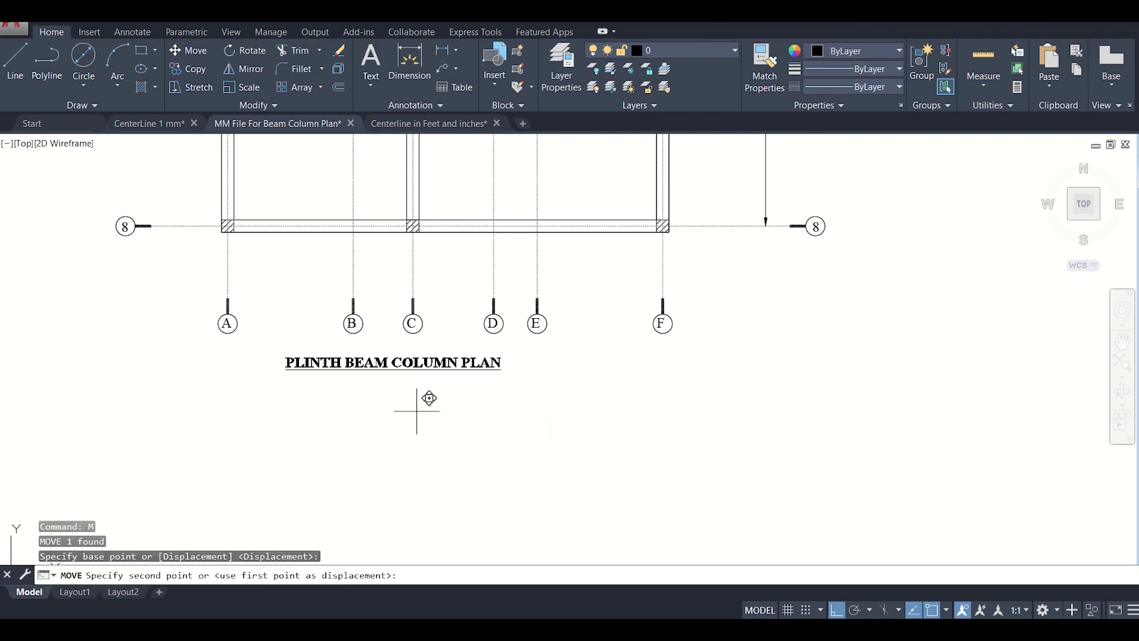
pyautogui.click(478, 411)
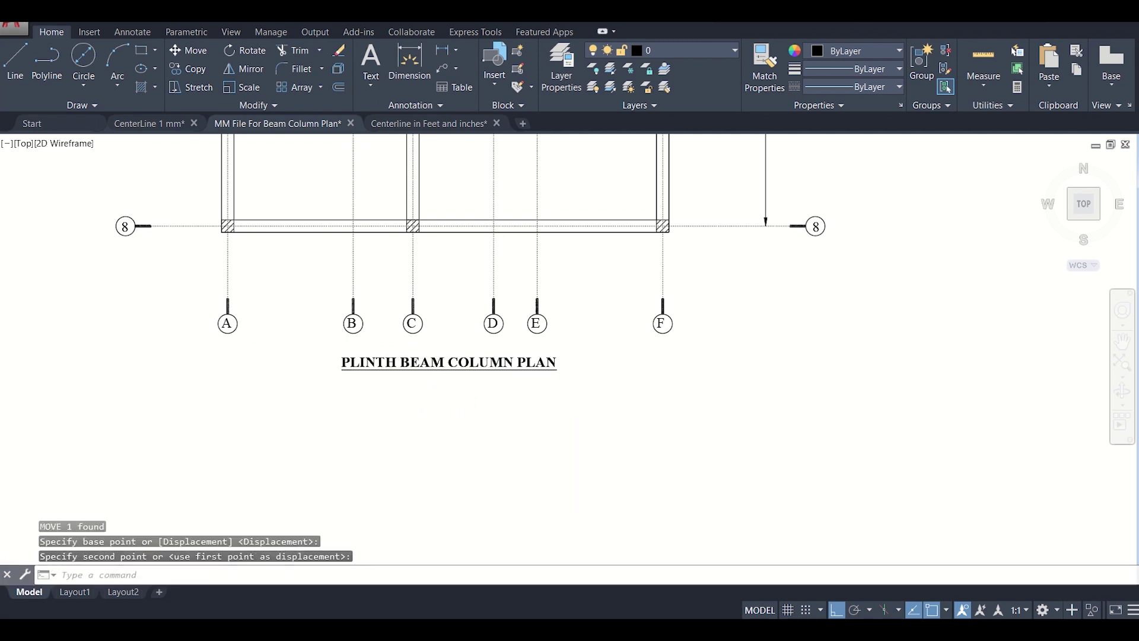
# Review the whole plinth beam column plan, including its grid bubbles, dimensions and title.
pyautogui.scroll(-6, 469, 267)
pyautogui.scroll(6, 469, 268)
pyautogui.scroll(-2, 498, 311)
pyautogui.scroll(2, 495, 323)
pyautogui.scroll(2, 407, 297)
pyautogui.scroll(-2, 407, 295)
pyautogui.scroll(-2, 407, 318)
pyautogui.scroll(2, 407, 318)
pyautogui.scroll(-2, 408, 317)
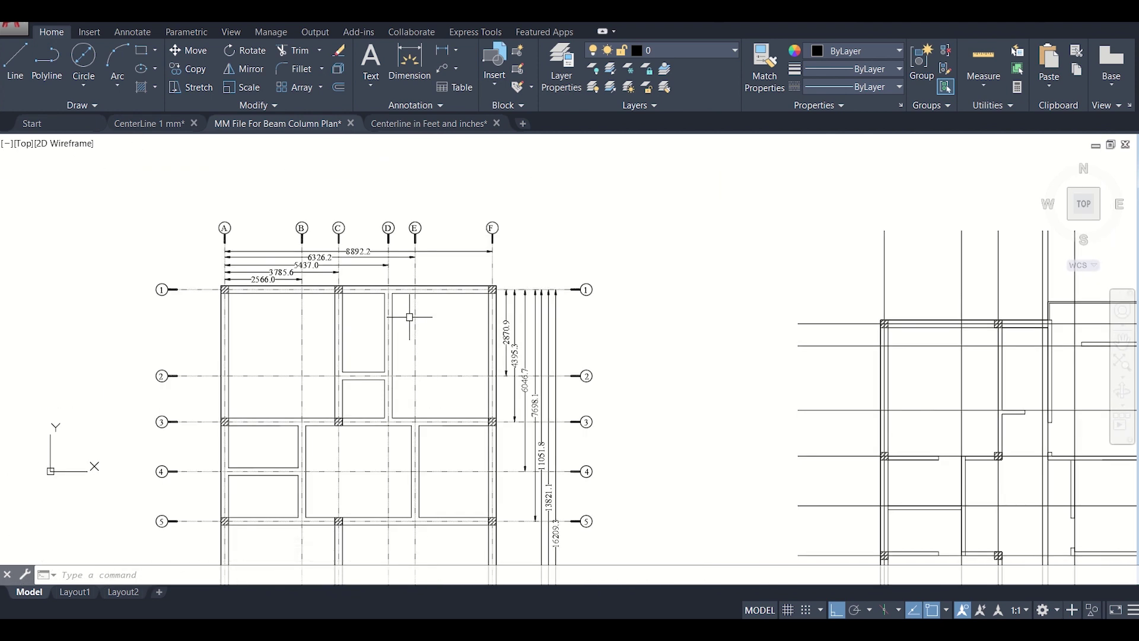
pyautogui.scroll(-2, 415, 359)
pyautogui.moveTo(427, 413)
pyautogui.mouseDown(button='middle')
pyautogui.moveTo(437, 365)
pyautogui.moveTo(475, 334)
pyautogui.moveTo(437, 384)
pyautogui.mouseUp(button='middle')
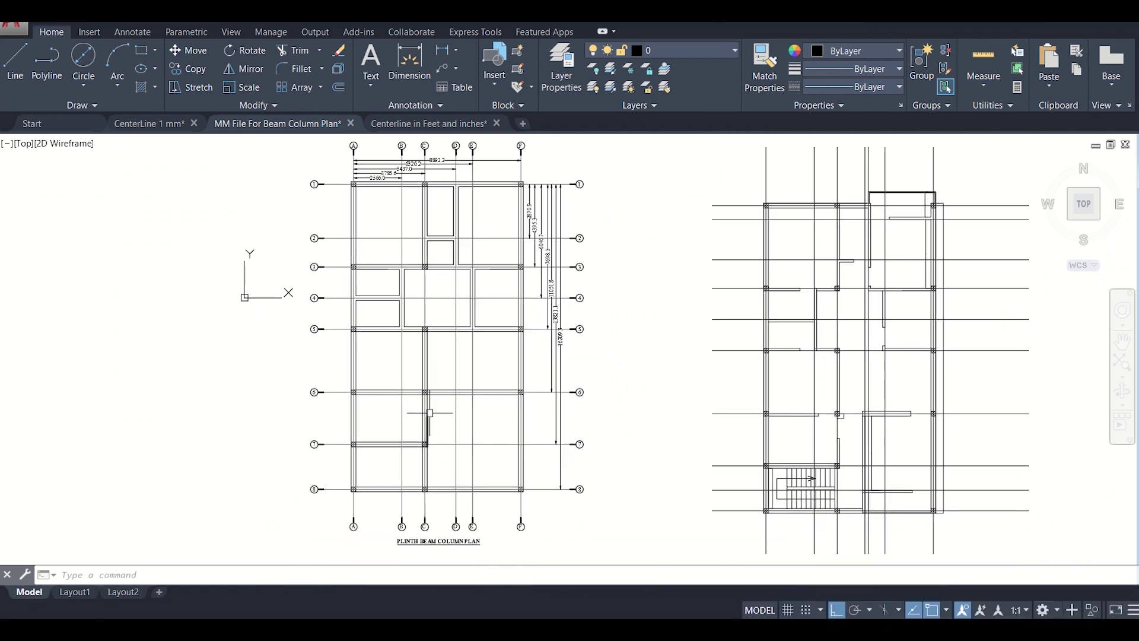
pyautogui.scroll(2, 489, 389)
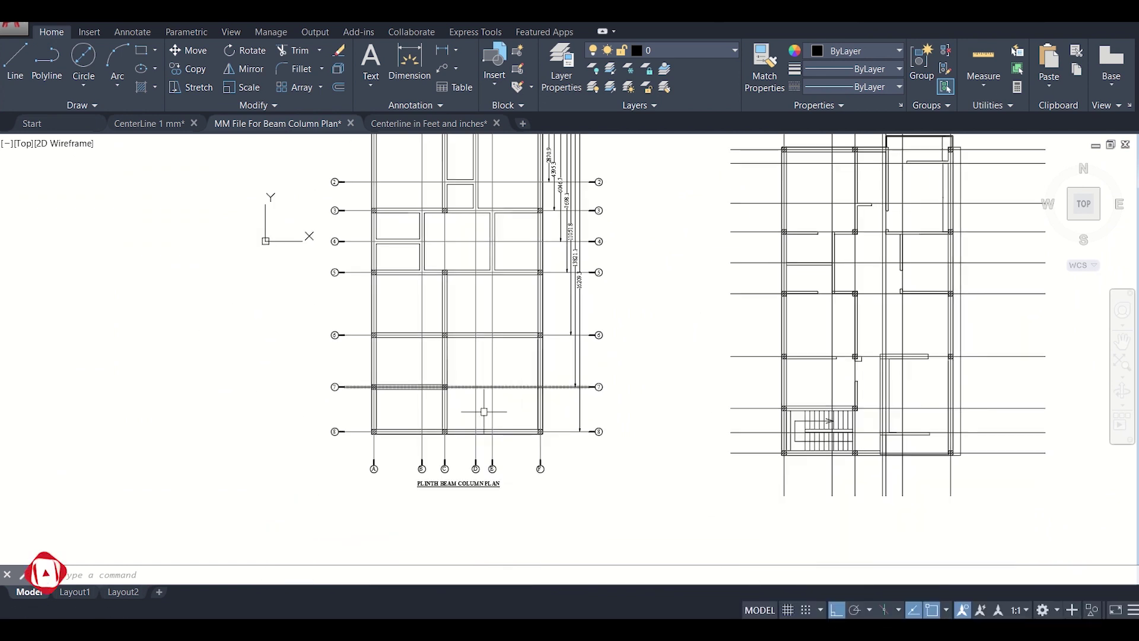
pyautogui.scroll(2, 465, 496)
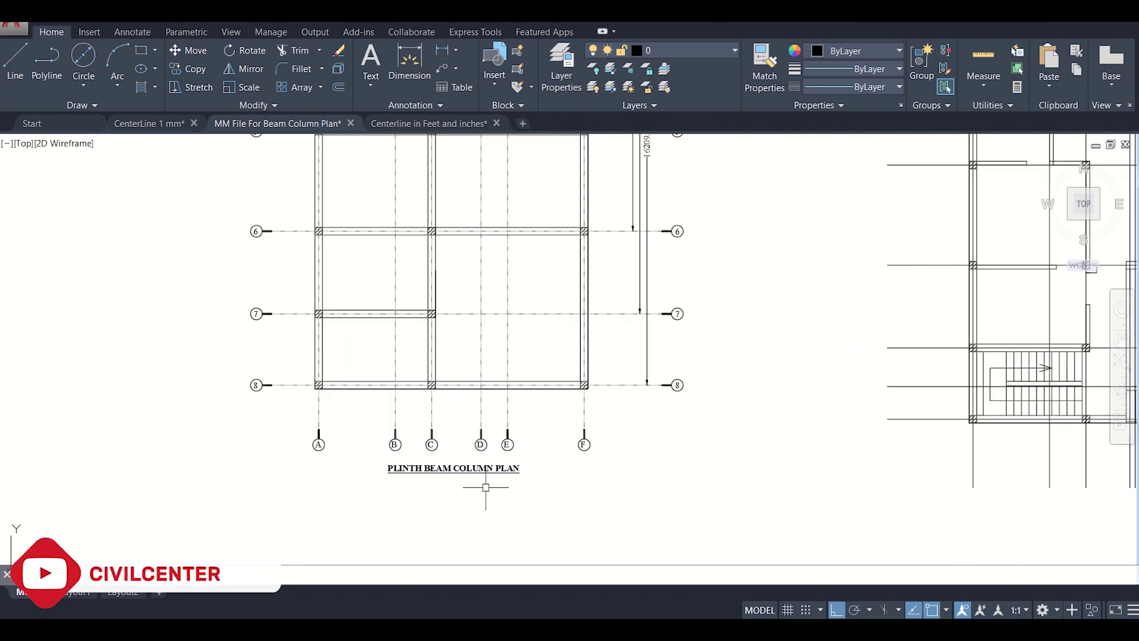
pyautogui.scroll(-5, 502, 478)
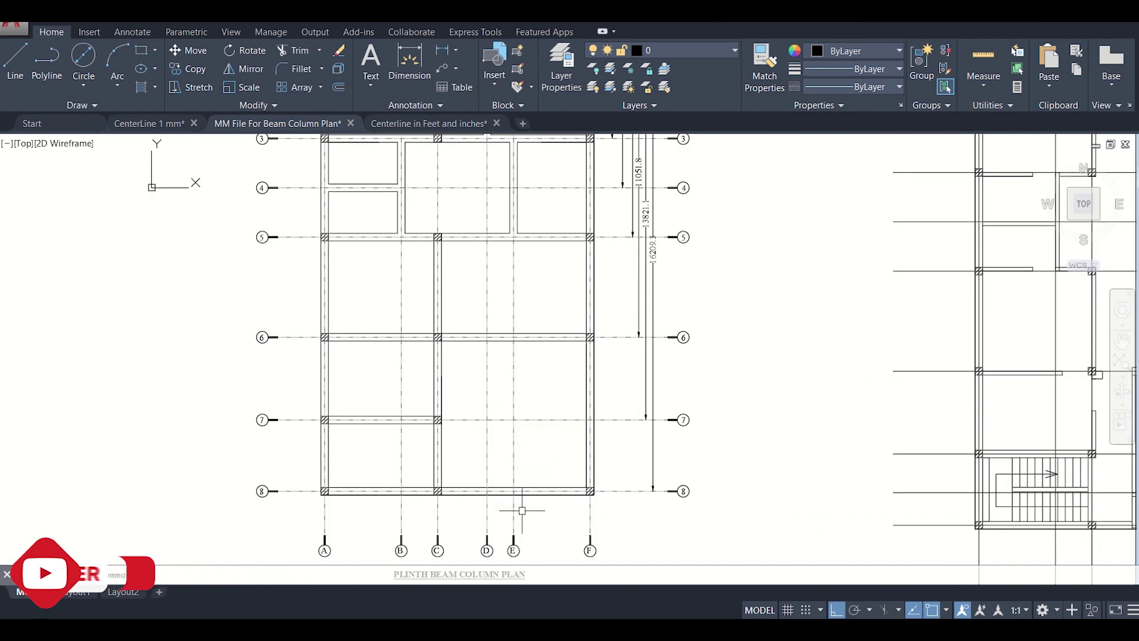